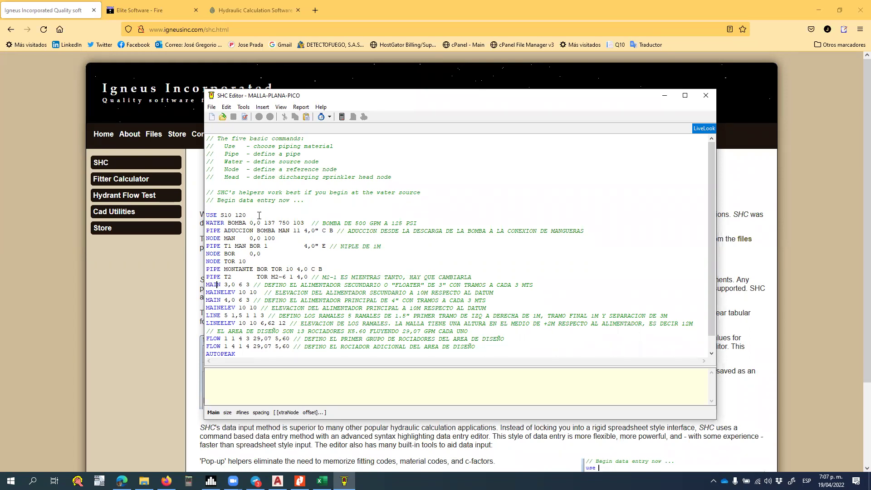
- Review the MAIN, LINE, LINEELEV and FLOW definitions line by line down to the closing AUTOPEAK command
{"action": "key", "text": "Down"}
{"action": "key", "text": "Down"}
{"action": "key", "text": "Down"}
{"action": "key", "text": "Down"}
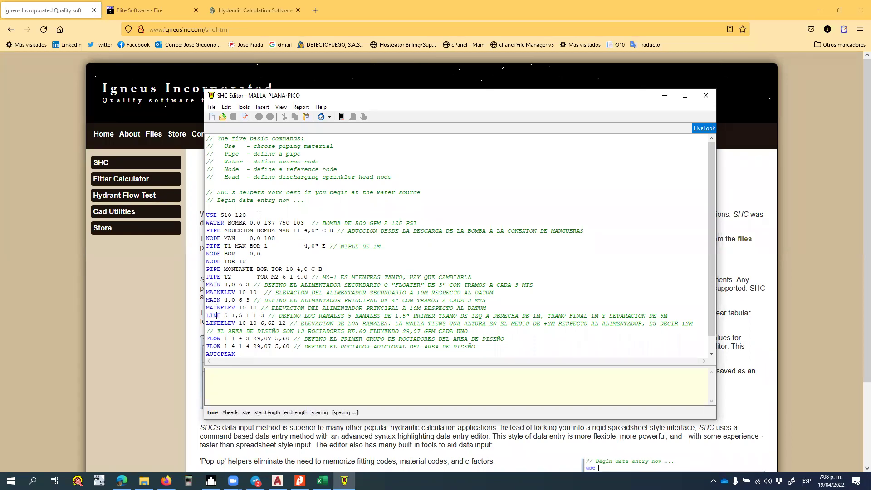
{"action": "key", "text": "Down"}
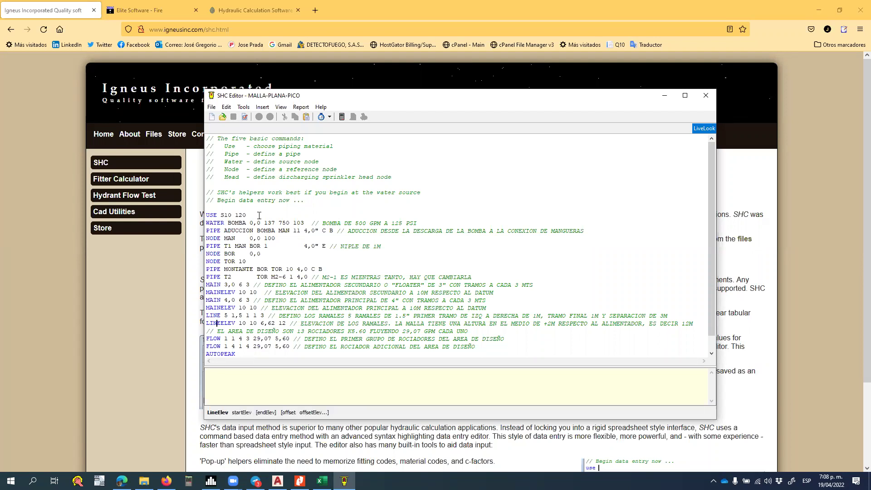
{"action": "key", "text": "Down"}
{"action": "key", "text": "Down"}
{"action": "key", "text": "Down"}
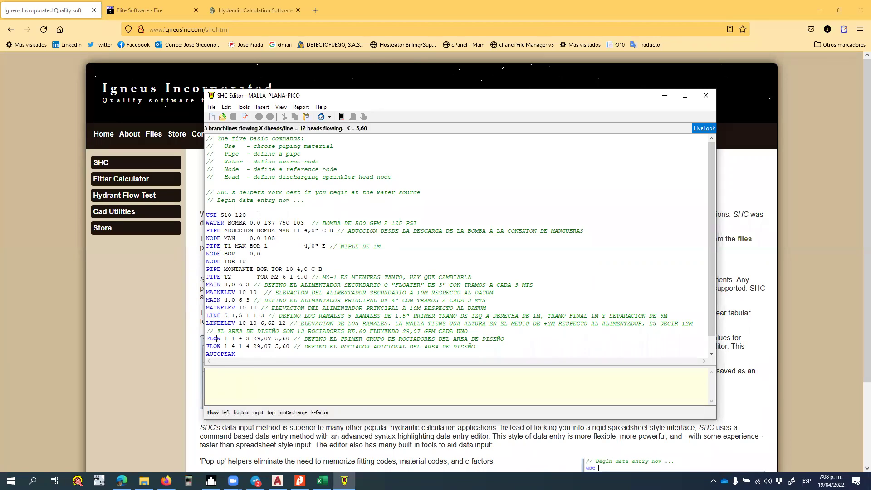
{"action": "scroll", "coordinate": [259, 215], "scroll_direction": "down", "scroll_amount": 1}
{"action": "key", "text": "Up"}
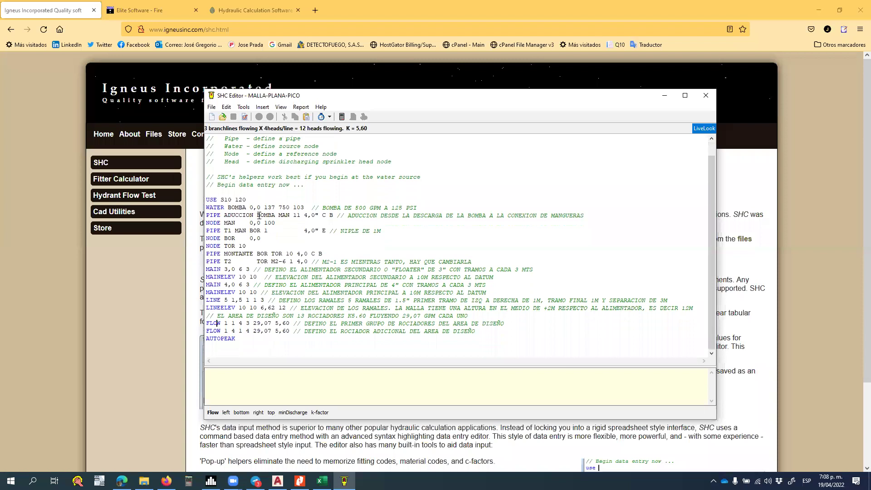
{"action": "key", "text": "Down"}
{"action": "key", "text": "Down"}
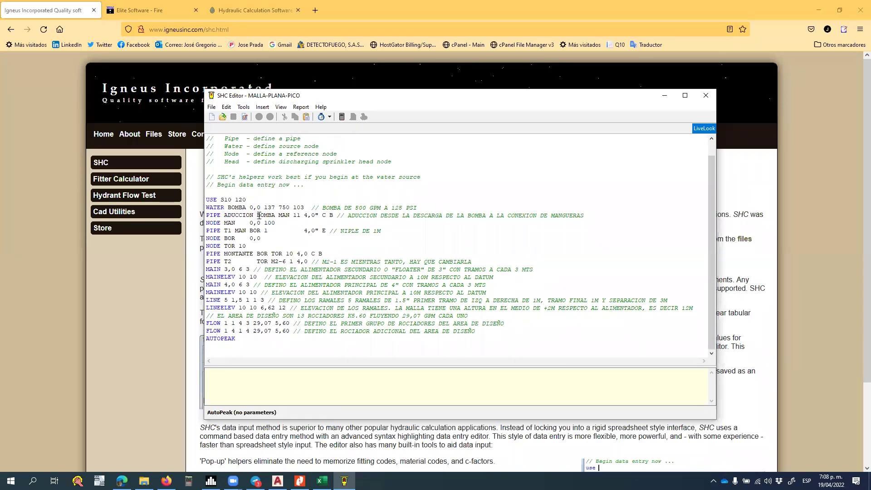
- Go back up through the input code from AUTOPEAK to the introductory comments, reviewing the main and pipe definitions
{"action": "key", "text": "Up"}
{"action": "key", "text": "Up"}
{"action": "key", "text": "Up"}
{"action": "key", "text": "Up"}
{"action": "key", "text": "Up"}
{"action": "key", "text": "Up"}
{"action": "key", "text": "Up"}
{"action": "key", "text": "Up"}
{"action": "key", "text": "Up"}
{"action": "key", "text": "Up"}
{"action": "key", "text": "Up"}
{"action": "key", "text": "Up"}
{"action": "key", "text": "Up"}
{"action": "key", "text": "Up"}
{"action": "key", "text": "Up"}
{"action": "key", "text": "Up"}
{"action": "key", "text": "Up"}
{"action": "key", "text": "Up"}
{"action": "key", "text": "Up"}
{"action": "key", "text": "Up"}
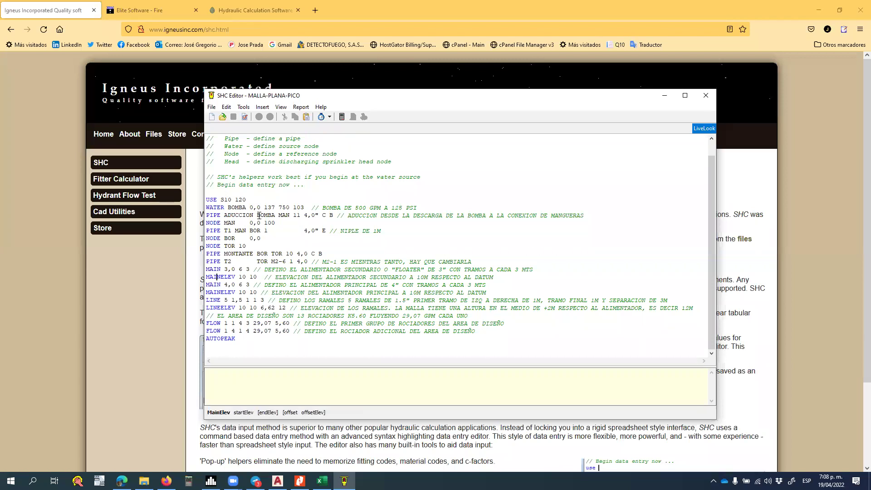
{"action": "key", "text": "Down"}
{"action": "key", "text": "Down"}
{"action": "key", "text": "Down"}
{"action": "key", "text": "Down"}
{"action": "key", "text": "Right"}
{"action": "key", "text": "Right"}
{"action": "key", "text": "Right"}
{"action": "key", "text": "Up"}
{"action": "key", "text": "Up"}
{"action": "key", "text": "Up"}
{"action": "key", "text": "Up"}
{"action": "key", "text": "Up"}
{"action": "key", "text": "Up"}
{"action": "key", "text": "Up"}
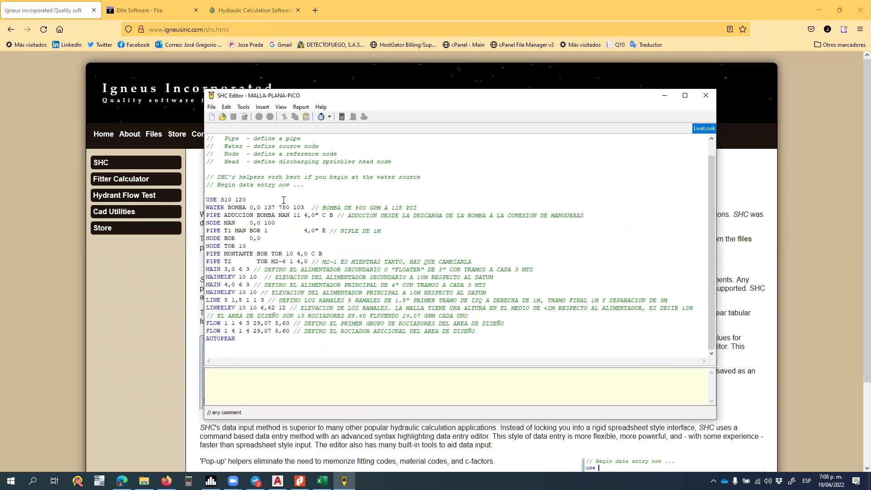
- Run the hydraulic calculation and frame the Calculation Summary in a screen capture
{"action": "left_click", "coordinate": [343, 117]}
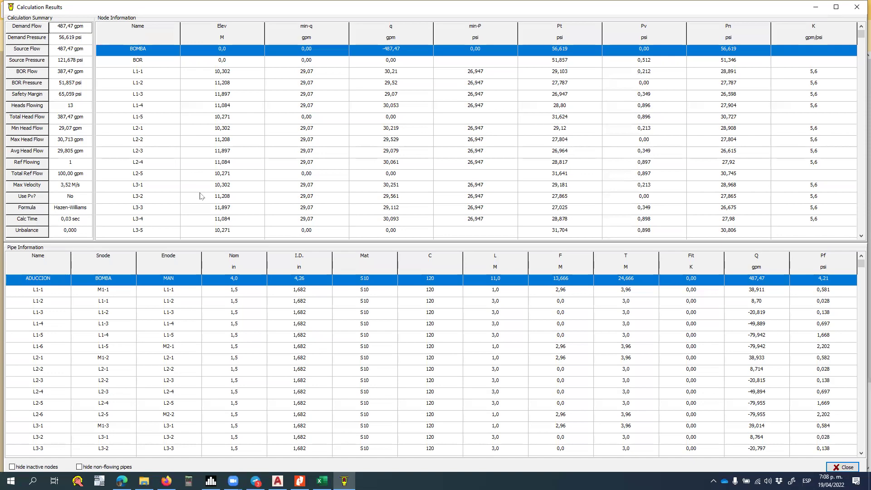
{"action": "key", "text": "Print"}
{"action": "mouse_move", "coordinate": [1, 0]}
{"action": "left_mouse_down"}
{"action": "mouse_move", "coordinate": [138, 244]}
{"action": "mouse_move", "coordinate": [182, 267]}
{"action": "left_mouse_up"}
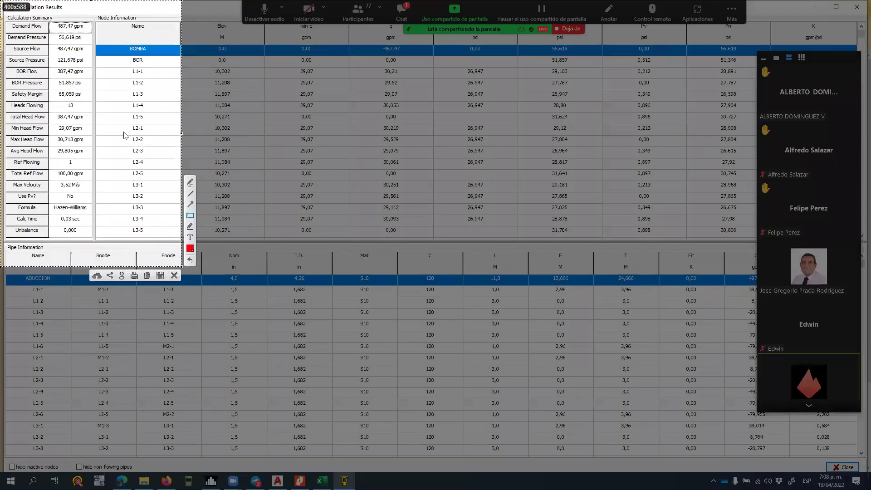
- Outline the Demand Flow, Demand Pressure, BOR Flow and BOR Pressure values in red, discard the capture and close the calculation results
{"action": "mouse_move", "coordinate": [49, 21]}
{"action": "left_mouse_down"}
{"action": "mouse_move", "coordinate": [92, 41]}
{"action": "mouse_move", "coordinate": [95, 34]}
{"action": "left_mouse_up"}
{"action": "left_click_drag", "start_coordinate": [53, 32], "coordinate": [92, 45]}
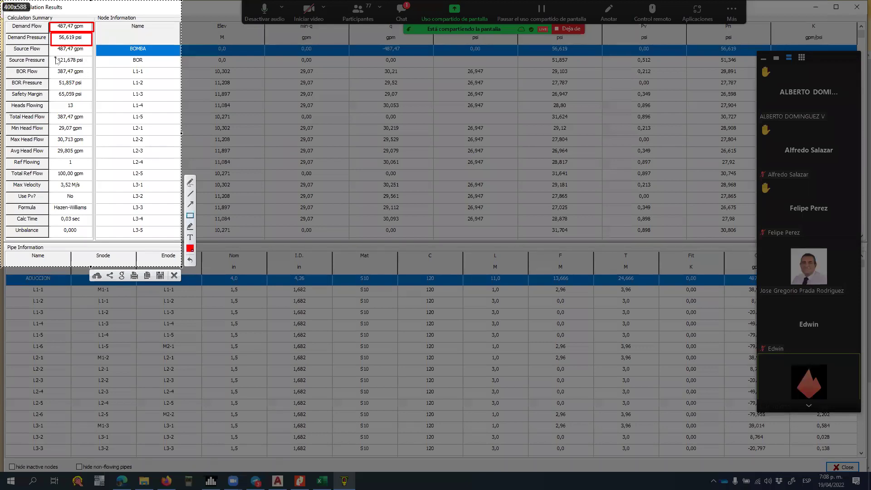
{"action": "left_click_drag", "start_coordinate": [49, 56], "coordinate": [94, 78]}
{"action": "left_click", "coordinate": [190, 260]}
{"action": "left_click_drag", "start_coordinate": [51, 67], "coordinate": [93, 93]}
{"action": "left_click", "coordinate": [174, 275]}
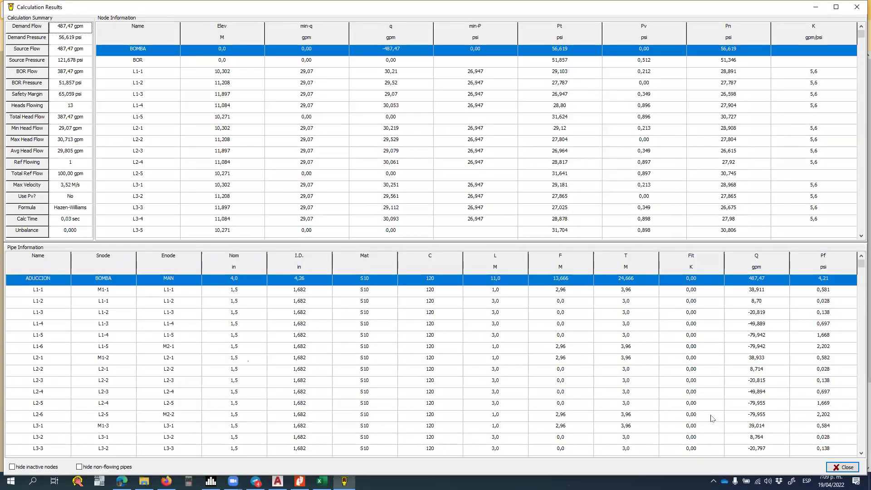
{"action": "left_click", "coordinate": [843, 467]}
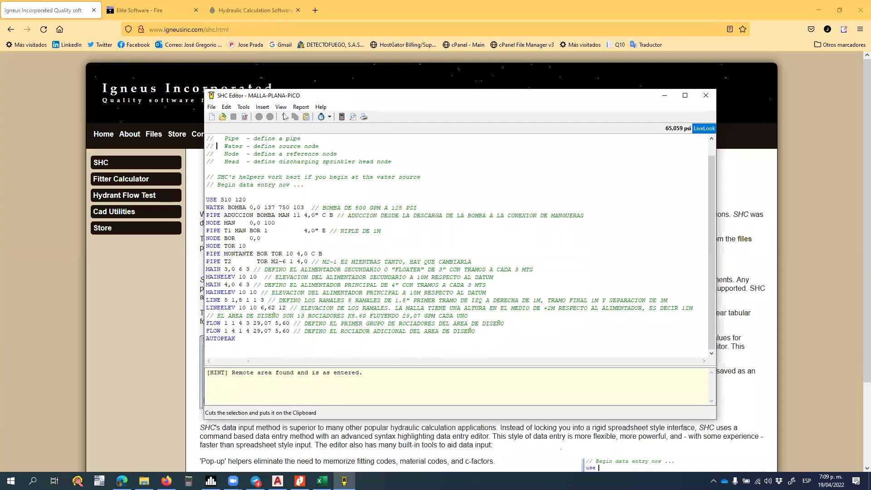
- Open the report preview maximized at 105% zoom and view the Hydraulic Demand Graph on page 2
{"action": "left_click", "coordinate": [354, 117]}
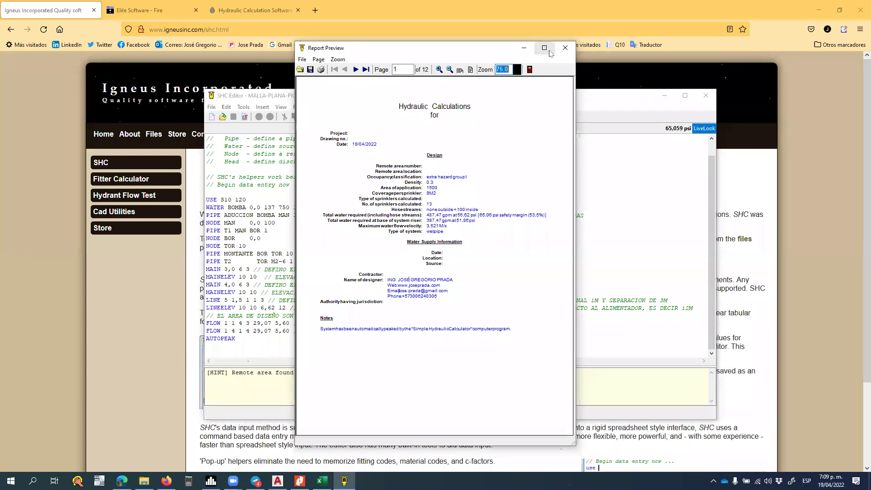
{"action": "left_click", "coordinate": [545, 48]}
{"action": "left_click", "coordinate": [144, 25]}
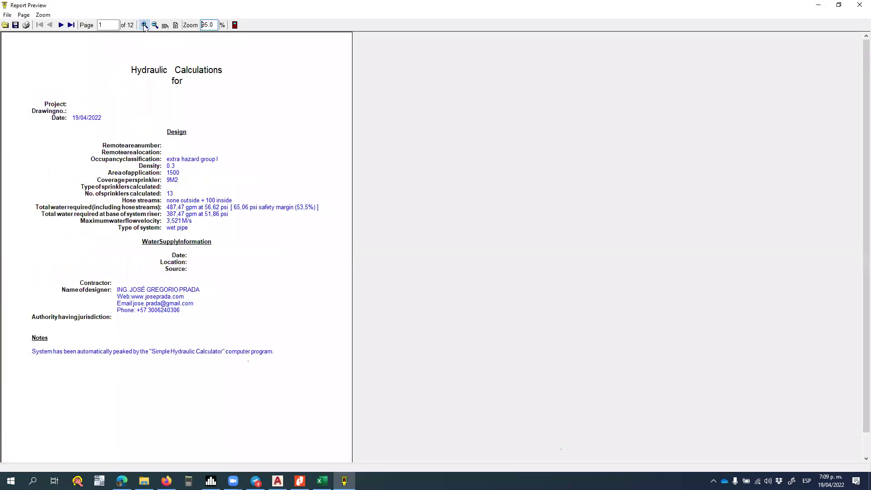
{"action": "left_click", "coordinate": [145, 26]}
{"action": "left_click", "coordinate": [61, 25]}
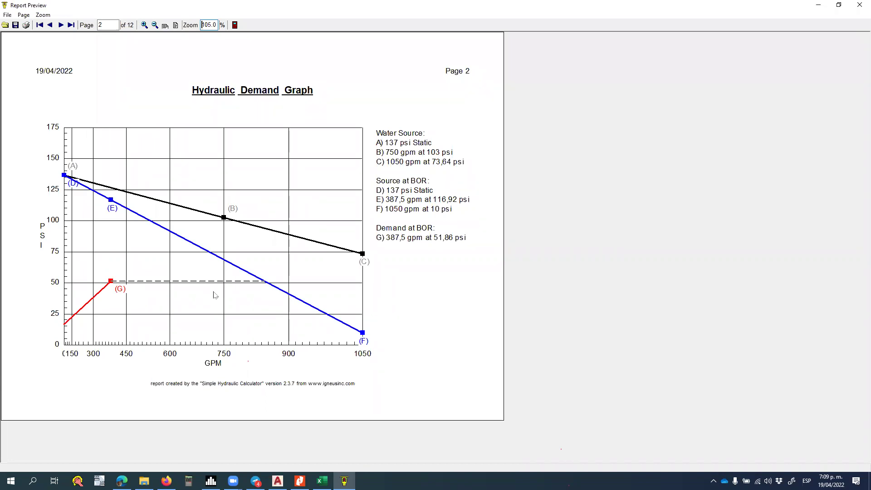
- Return to the report's first page and enlarge it to 135%
{"action": "left_click", "coordinate": [50, 24]}
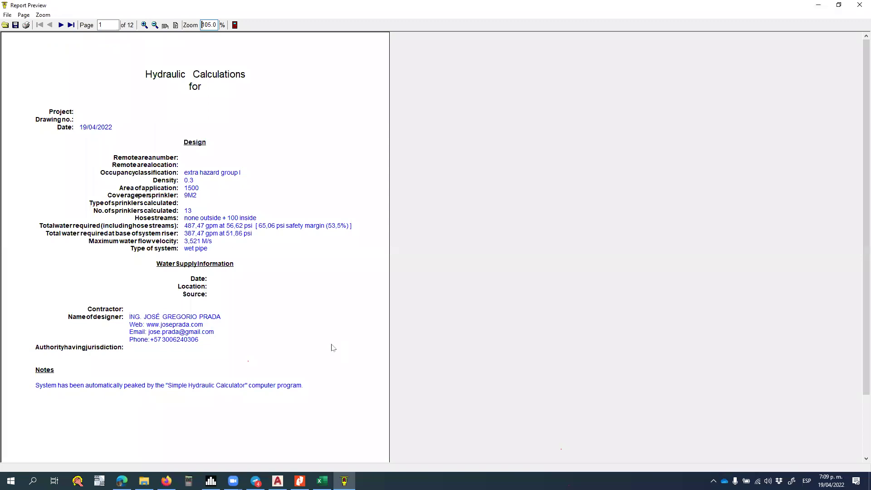
{"action": "left_click", "coordinate": [144, 25]}
{"action": "left_click", "coordinate": [144, 25]}
{"action": "left_click", "coordinate": [144, 25]}
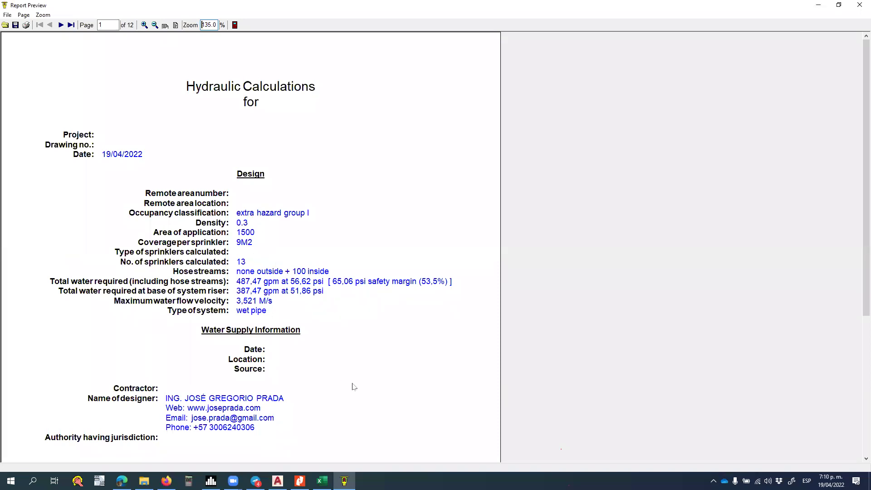
- Capture the report's water requirement lines, underline the pressure at the system riser base, discard the capture and close the preview
{"action": "key", "text": "Print"}
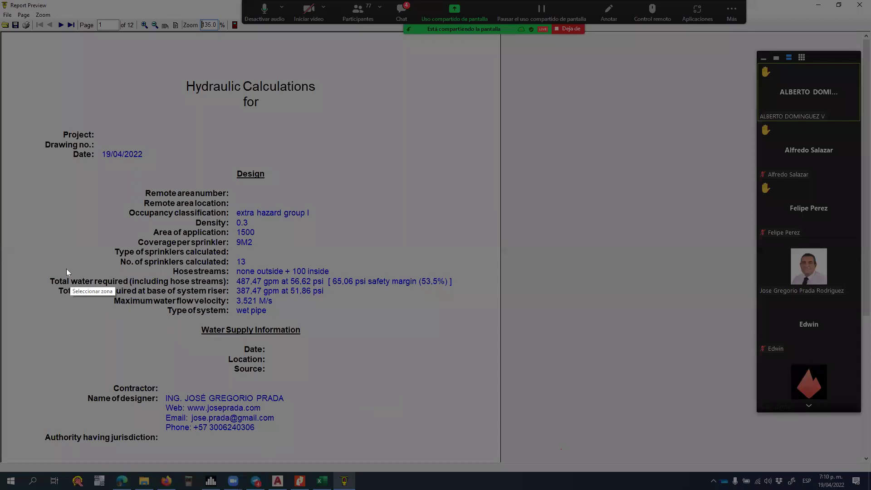
{"action": "mouse_move", "coordinate": [41, 255]}
{"action": "left_mouse_down"}
{"action": "mouse_move", "coordinate": [322, 329]}
{"action": "mouse_move", "coordinate": [470, 324]}
{"action": "left_mouse_up"}
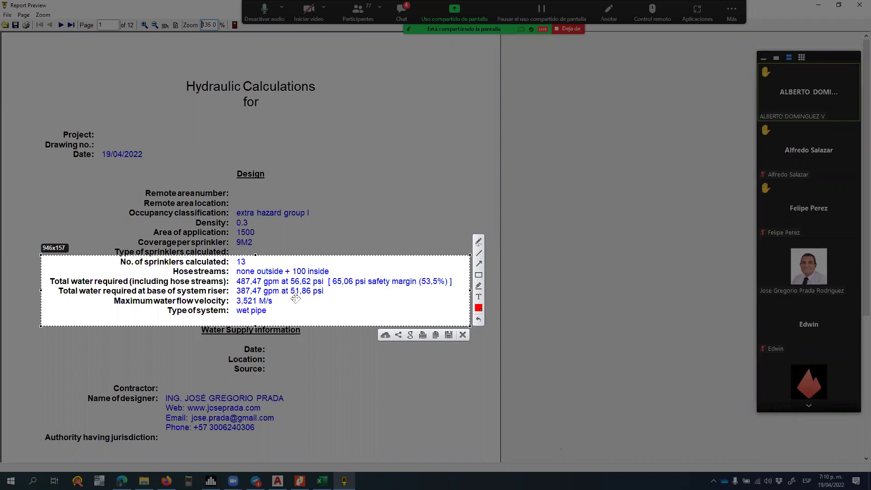
{"action": "left_click", "coordinate": [480, 254]}
{"action": "left_click_drag", "start_coordinate": [291, 299], "coordinate": [324, 296]}
{"action": "left_click", "coordinate": [463, 335]}
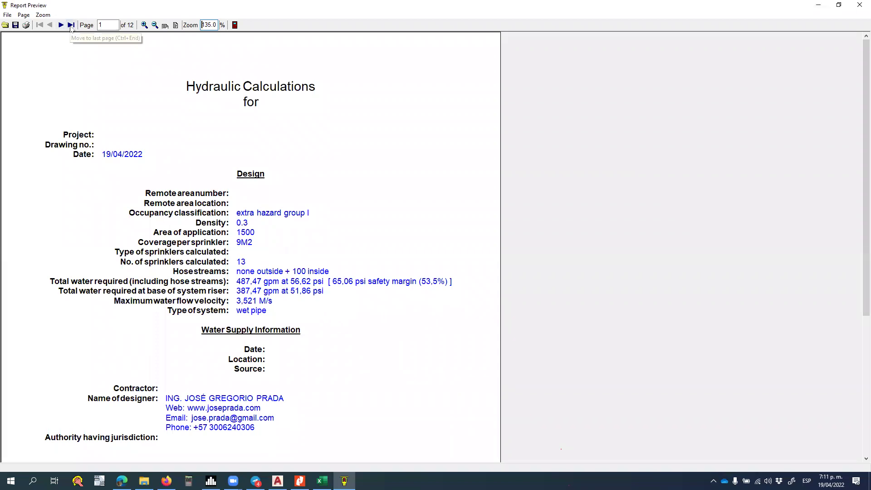
{"action": "left_click", "coordinate": [859, 6]}
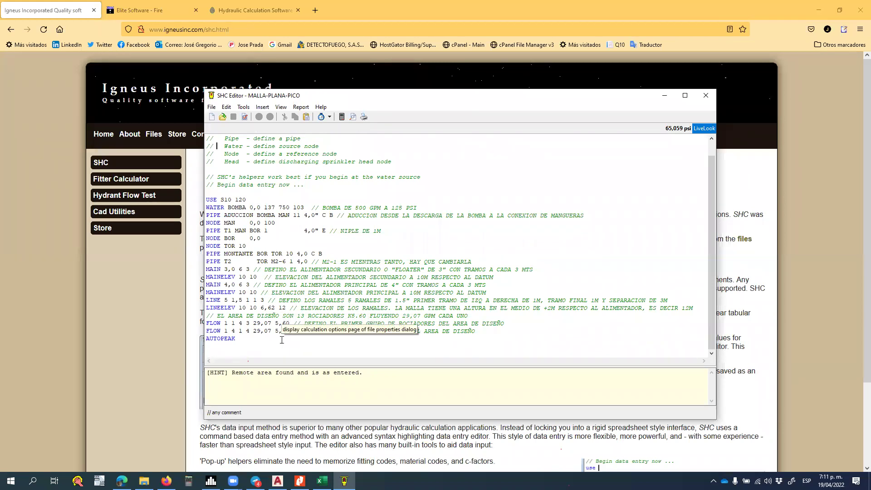
- Examine the minimum discharge and K-factor parameters of the first FLOW command
{"action": "left_click", "coordinate": [286, 323]}
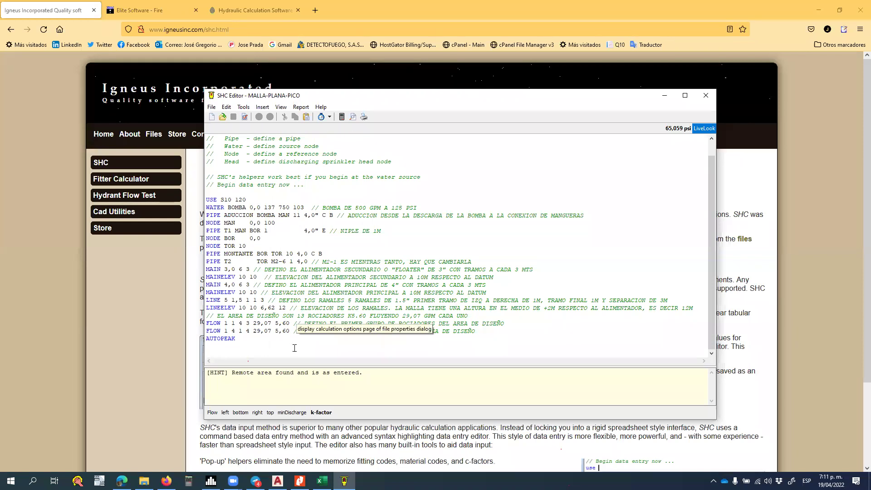
{"action": "key", "text": "Left"}
{"action": "key", "text": "Left"}
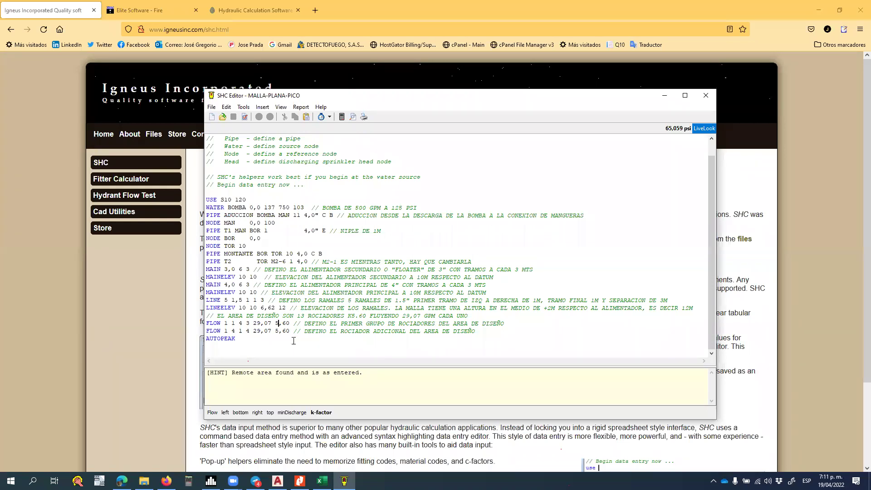
{"action": "left_click_drag", "start_coordinate": [274, 323], "coordinate": [286, 323]}
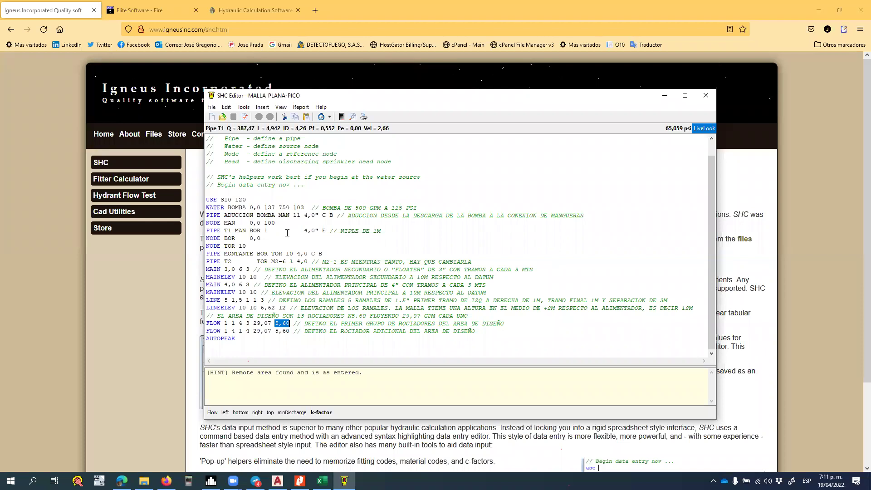
{"action": "double_click", "coordinate": [261, 323]}
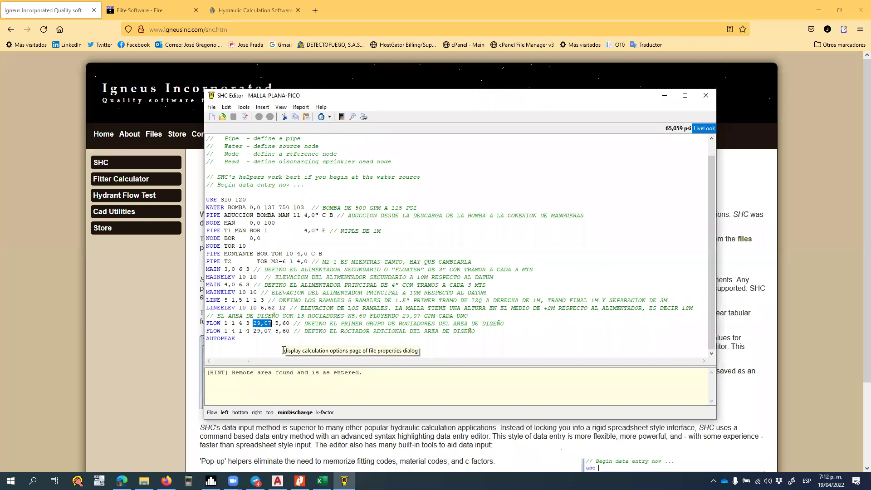
{"action": "double_click", "coordinate": [279, 324]}
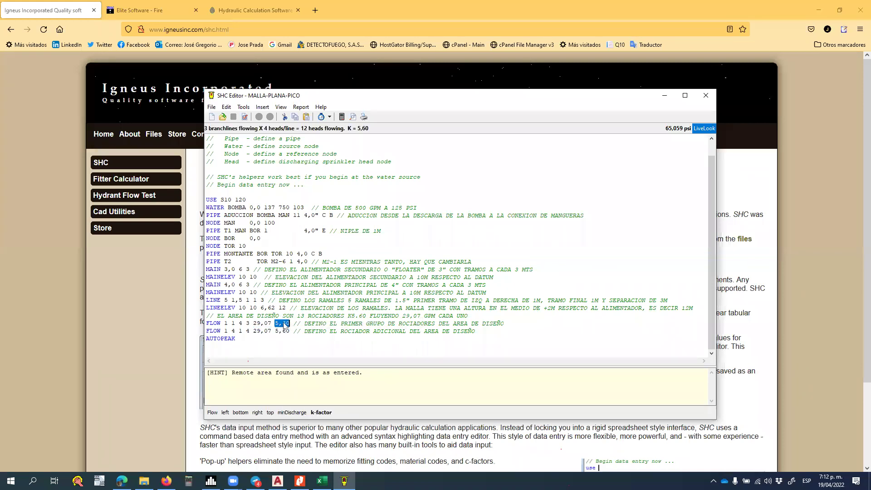
{"action": "left_click", "coordinate": [255, 322]}
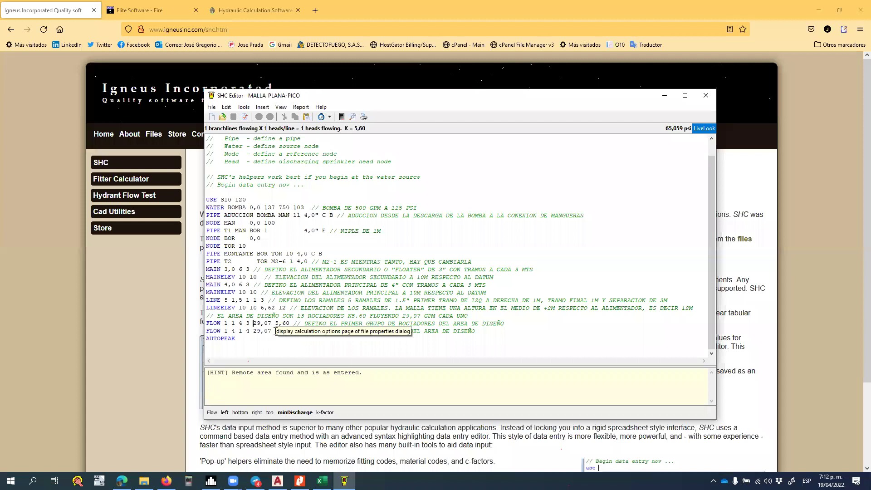
{"action": "left_click", "coordinate": [278, 324]}
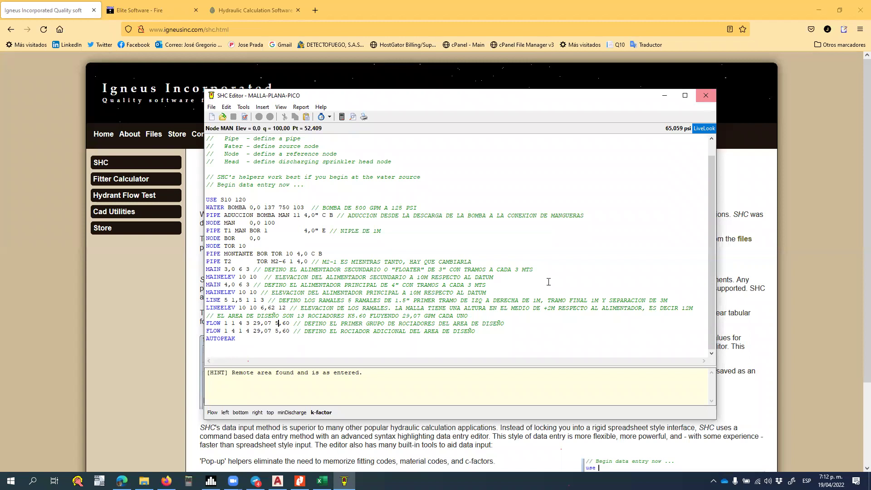
- Close the SHC editor and switch to the ESTIMADOR DE K MINIMO workbook in Excel, enlarged to 130%
{"action": "left_click", "coordinate": [706, 95]}
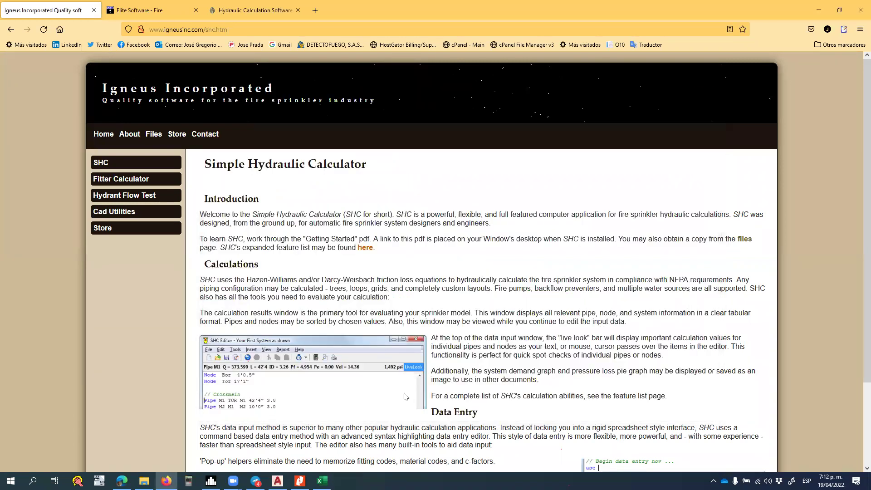
{"action": "left_click", "coordinate": [321, 480]}
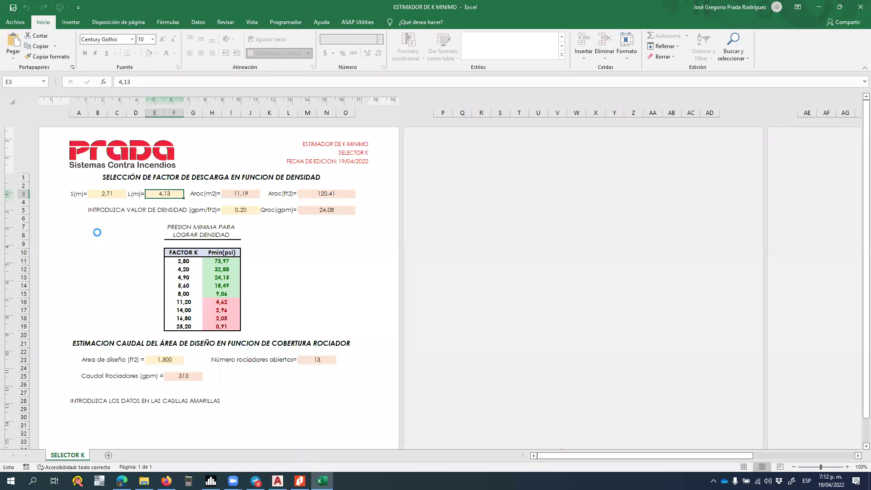
{"action": "scroll", "coordinate": [97, 232], "scroll_direction": "up", "scroll_amount": 1}
{"action": "scroll", "coordinate": [97, 233], "scroll_direction": "up", "scroll_amount": 1}
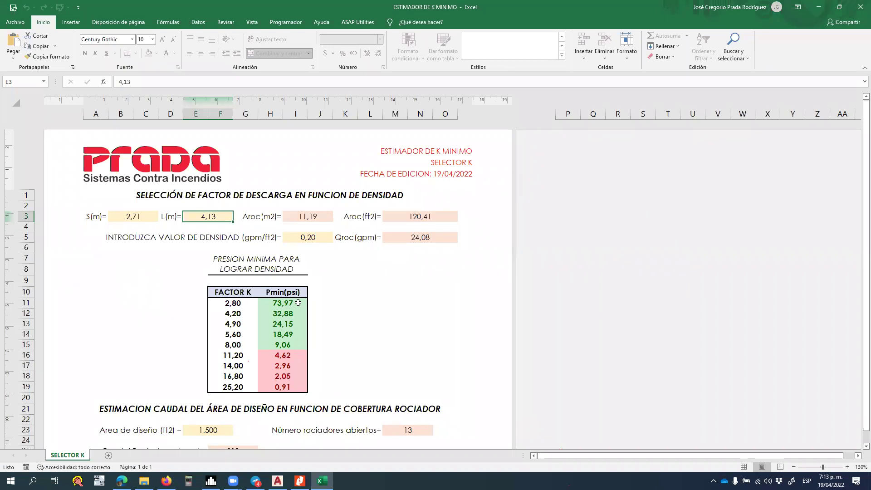
- Set both sprinkler distances, S and L, to 4,5 m in the discharge factor selection section
{"action": "scroll", "coordinate": [368, 220], "scroll_direction": "down", "scroll_amount": 3}
{"action": "scroll", "coordinate": [367, 219], "scroll_direction": "up", "scroll_amount": 3}
{"action": "scroll", "coordinate": [275, 346], "scroll_direction": "down", "scroll_amount": 3}
{"action": "scroll", "coordinate": [276, 346], "scroll_direction": "up", "scroll_amount": 3}
{"action": "left_click", "coordinate": [135, 217]}
{"action": "left_click", "coordinate": [205, 213]}
{"action": "left_click", "coordinate": [139, 217]}
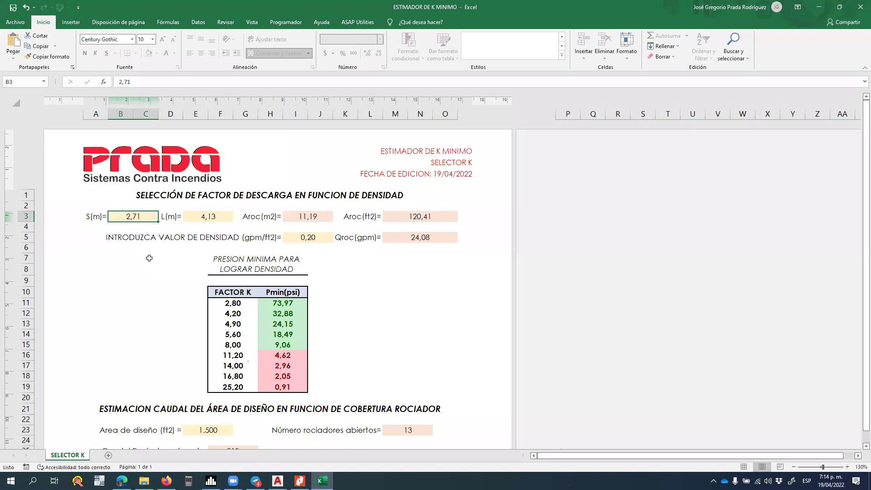
{"action": "type", "text": "4,5"}
{"action": "key", "text": "Tab"}
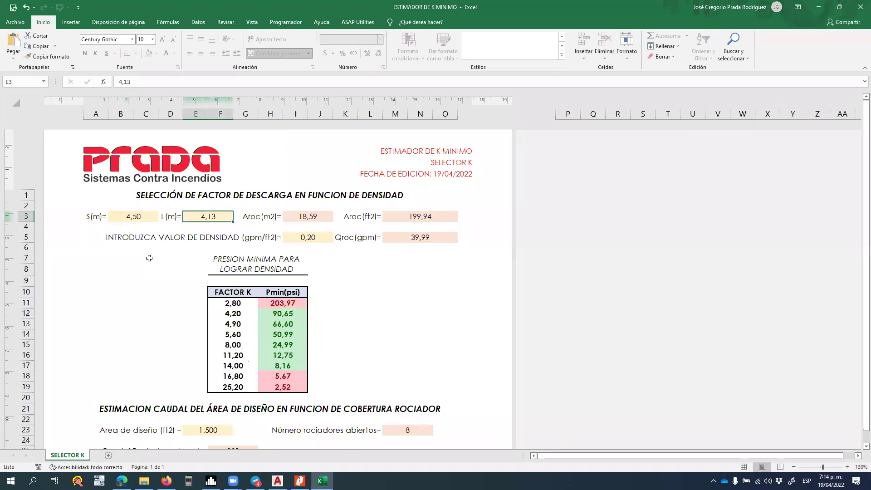
{"action": "type", "text": "4,5"}
{"action": "key", "text": "Return"}
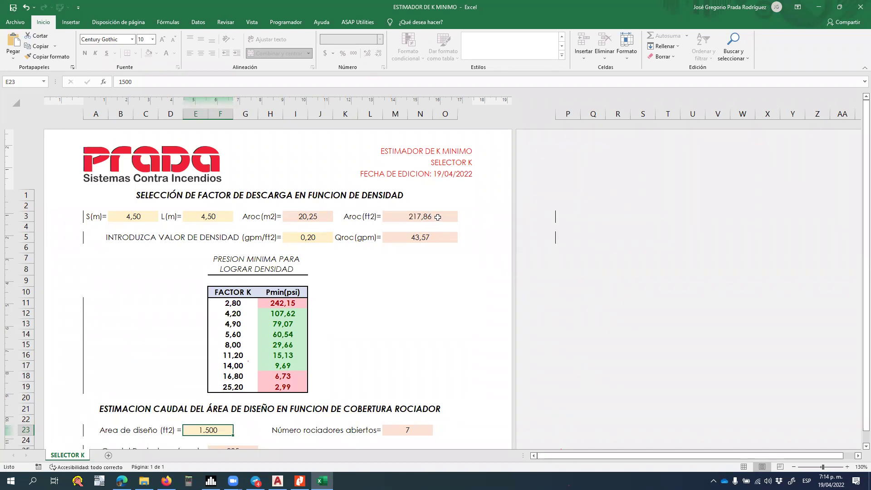
{"action": "scroll", "coordinate": [438, 217], "scroll_direction": "up", "scroll_amount": 1}
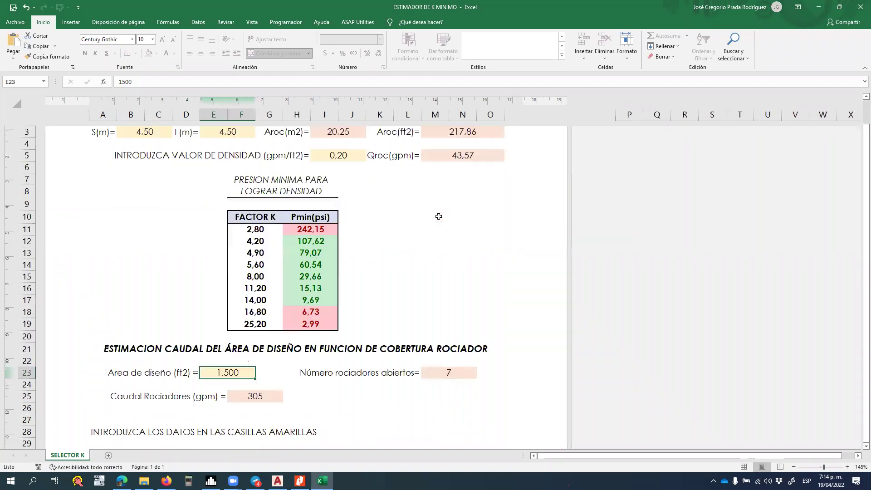
- Set the density value to 0,10 gpm/ft2 in the discharge factor selection section
{"action": "scroll", "coordinate": [438, 218], "scroll_direction": "up", "scroll_amount": 2}
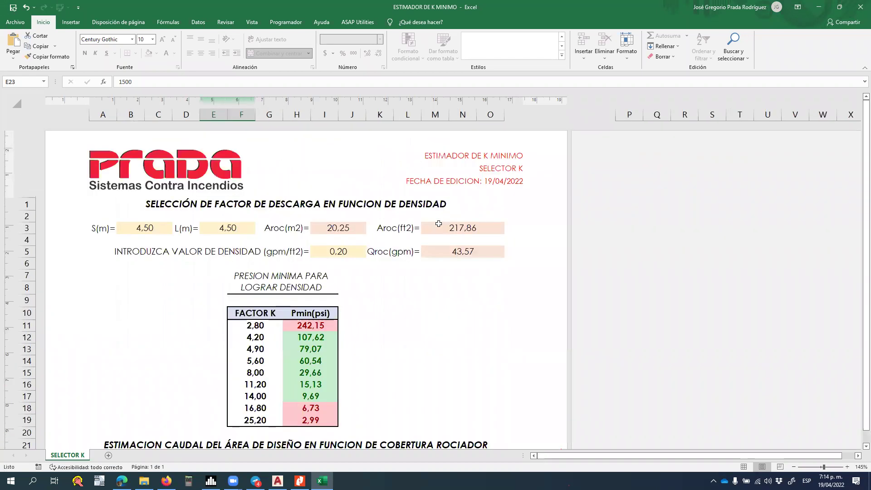
{"action": "left_click", "coordinate": [335, 251]}
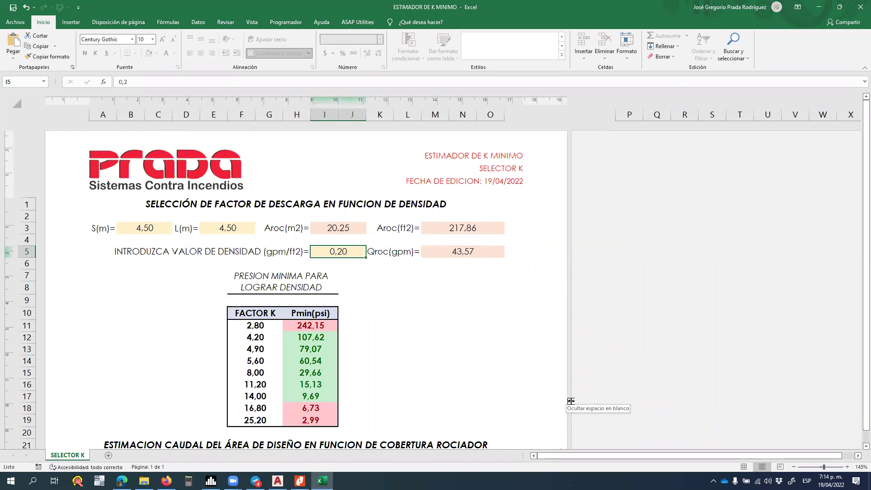
{"action": "type", "text": ","}
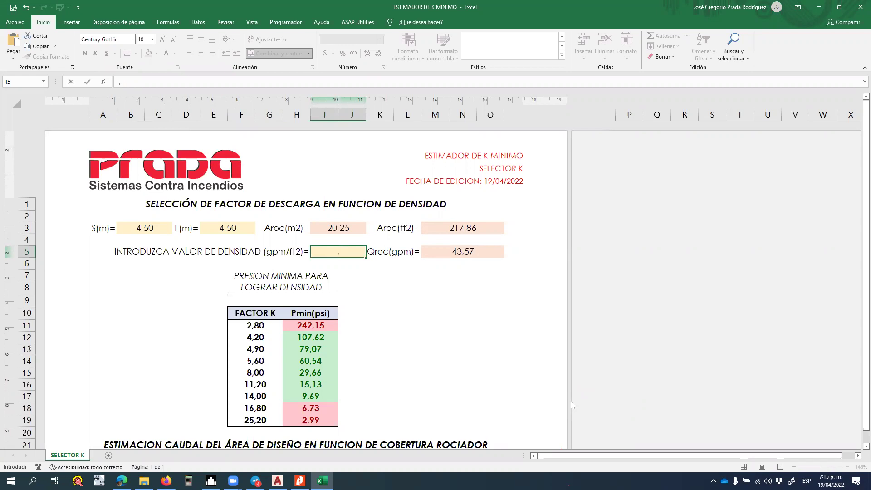
{"action": "key", "text": "BackSpace"}
{"action": "type", "text": "0,10"}
{"action": "key", "text": "Return"}
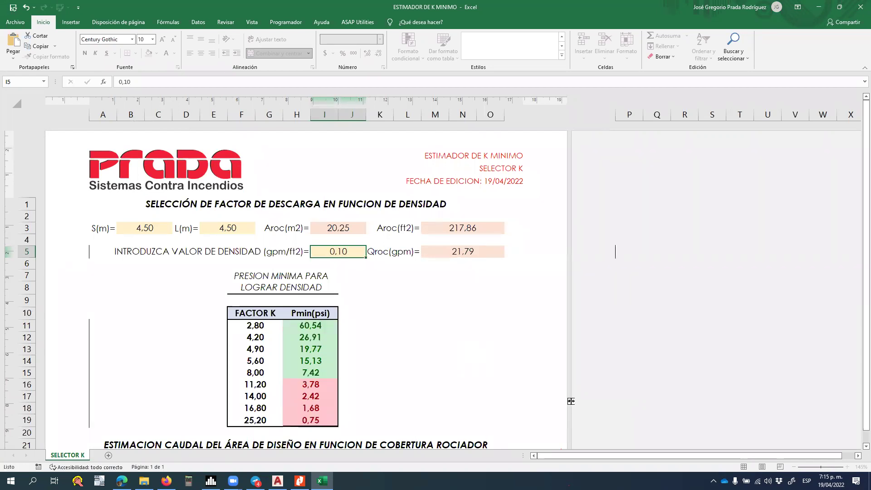
{"action": "key", "text": "Tab"}
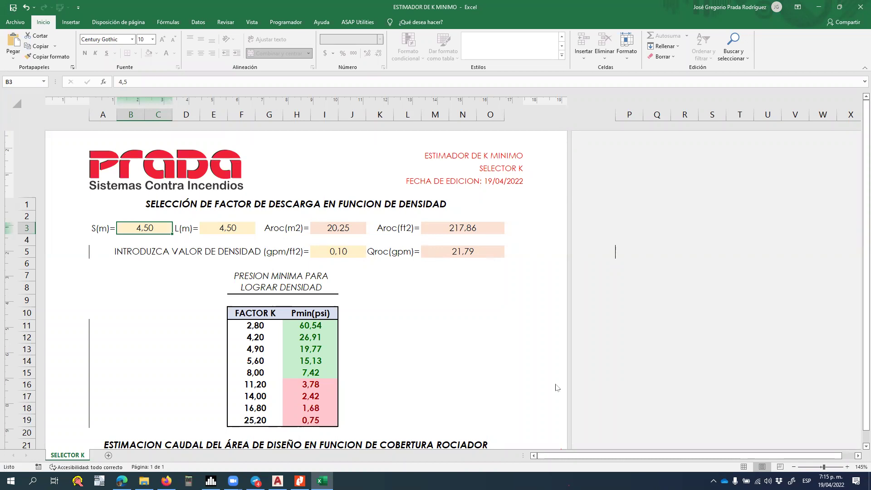
- Capture the sprinkler flow cell Qroc (gpm) in a screenshot selection and discard the capture
{"action": "key", "text": "Print"}
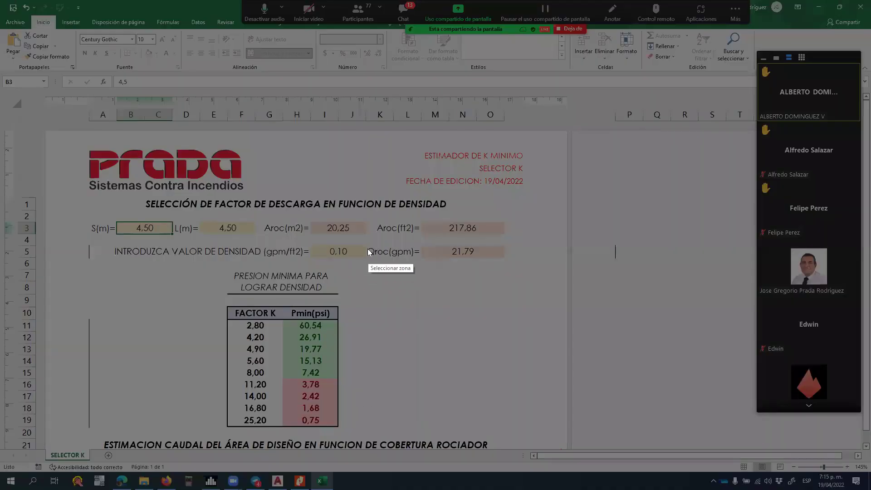
{"action": "left_click_drag", "start_coordinate": [365, 237], "coordinate": [548, 267]}
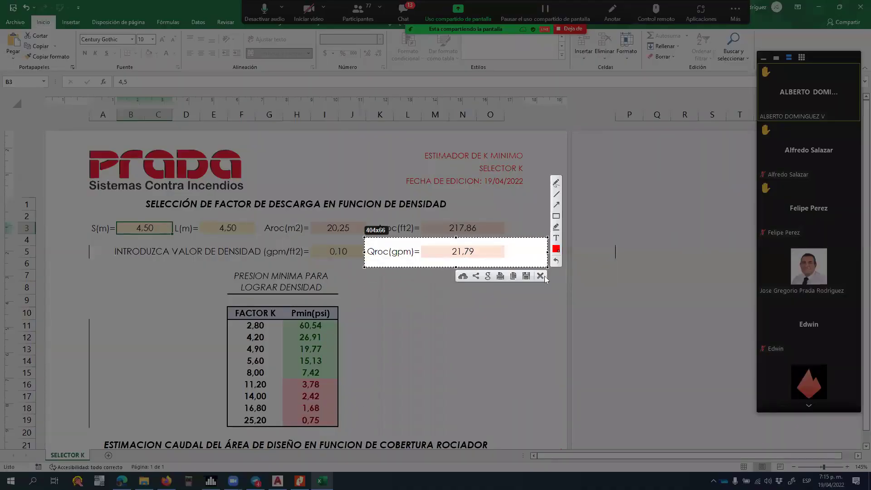
{"action": "left_click", "coordinate": [541, 276]}
{"action": "scroll", "coordinate": [327, 326], "scroll_direction": "down", "scroll_amount": 2}
{"action": "scroll", "coordinate": [329, 354], "scroll_direction": "up", "scroll_amount": 2}
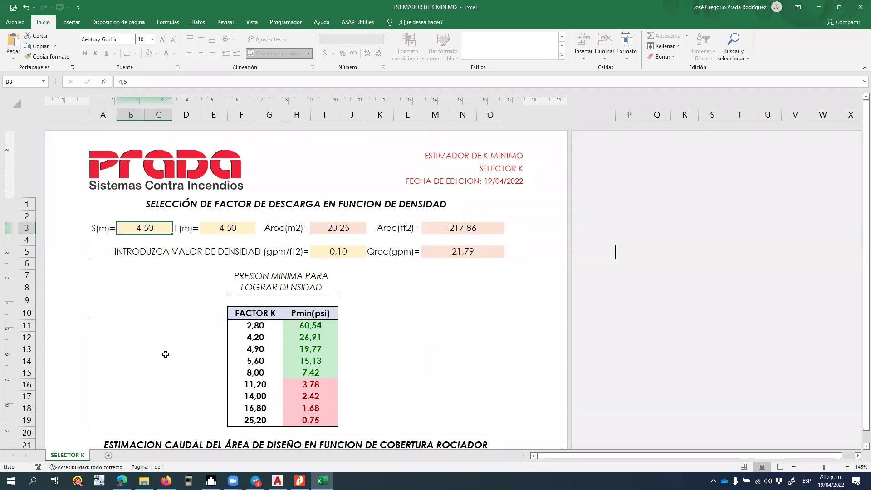
- Capture the K-factor pressure table, box the 5,60–8,00 and 11,20–14,00 rows in red, and discard the capture
{"action": "key", "text": "Print"}
{"action": "mouse_move", "coordinate": [211, 302]}
{"action": "left_mouse_down"}
{"action": "mouse_move", "coordinate": [313, 431]}
{"action": "mouse_move", "coordinate": [346, 440]}
{"action": "left_mouse_up"}
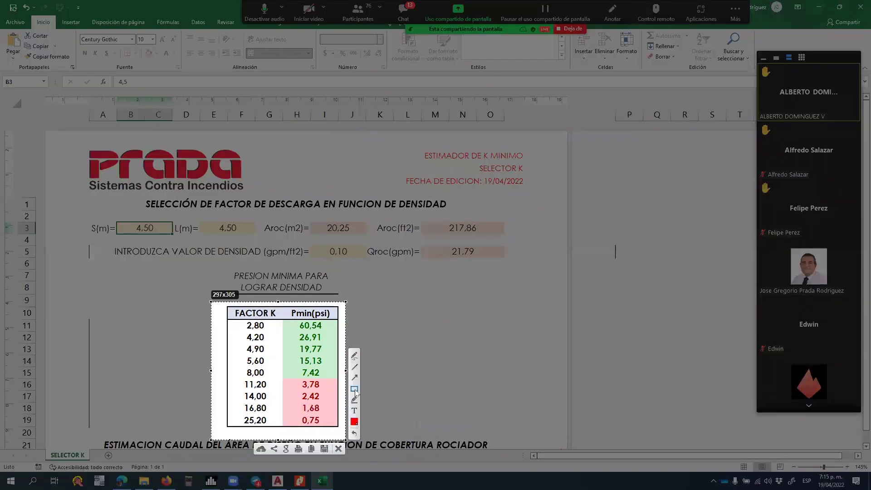
{"action": "mouse_move", "coordinate": [227, 354]}
{"action": "left_mouse_down"}
{"action": "mouse_move", "coordinate": [264, 373]}
{"action": "mouse_move", "coordinate": [340, 383]}
{"action": "left_mouse_up"}
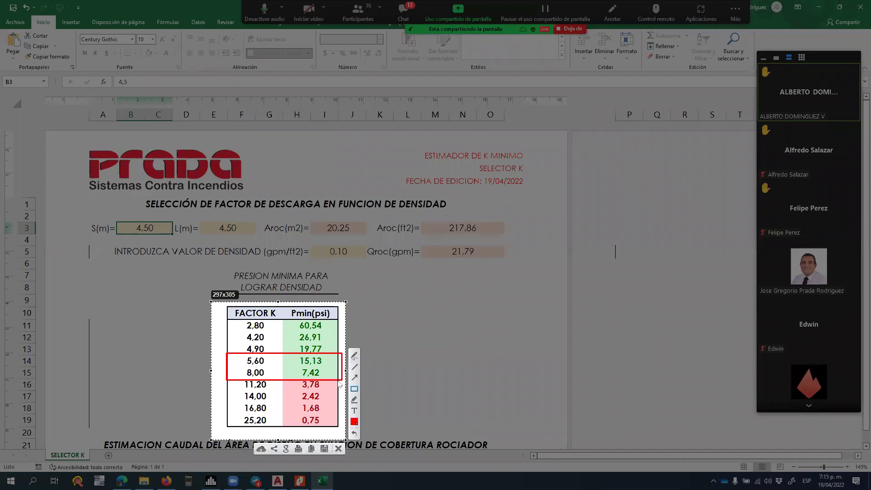
{"action": "mouse_move", "coordinate": [229, 381]}
{"action": "left_mouse_down"}
{"action": "mouse_move", "coordinate": [272, 404]}
{"action": "mouse_move", "coordinate": [343, 407]}
{"action": "left_mouse_up"}
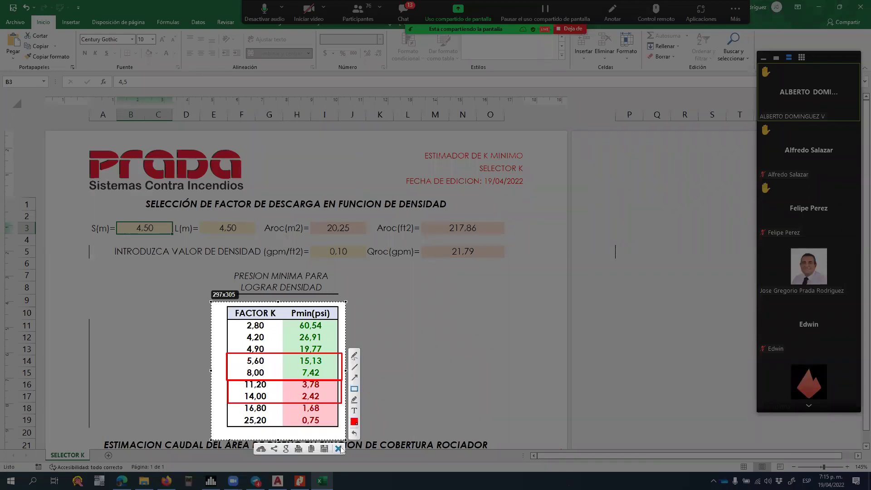
{"action": "key", "text": "Escape"}
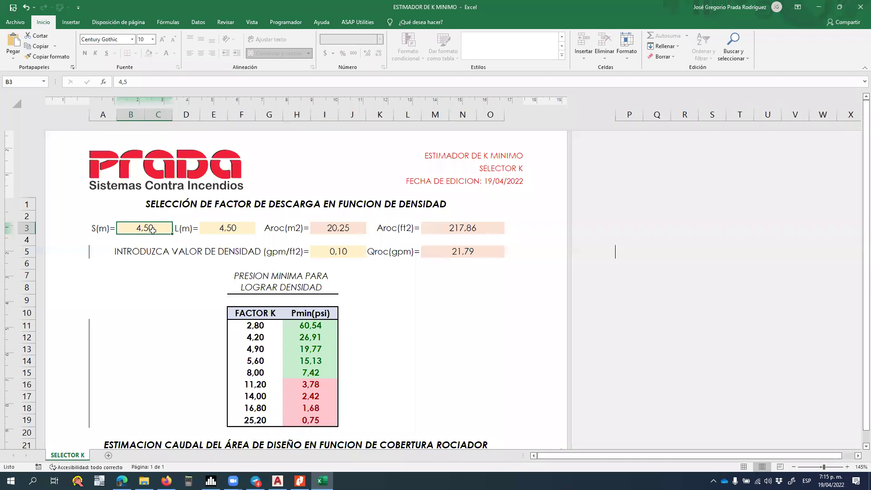
- Set the sprinkler distances to S = 4 m and L = 3 m
{"action": "type", "text": "4"}
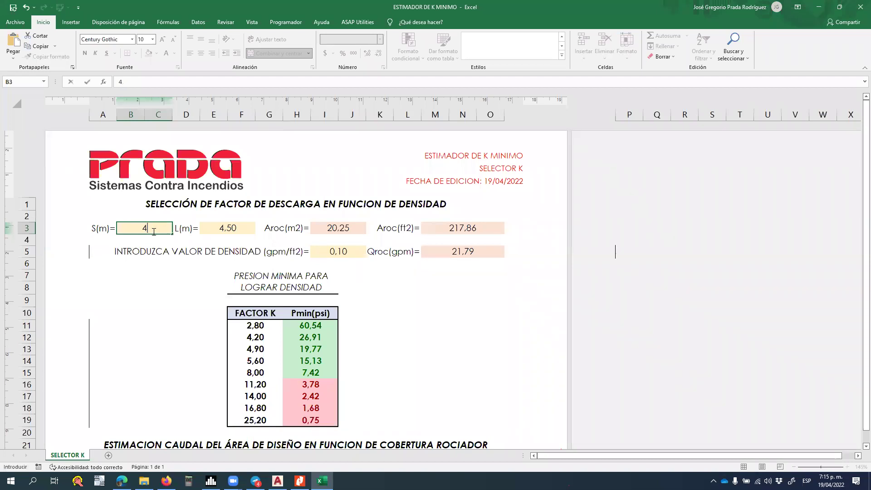
{"action": "key", "text": "Return"}
{"action": "type", "text": "3"}
{"action": "key", "text": "Return"}
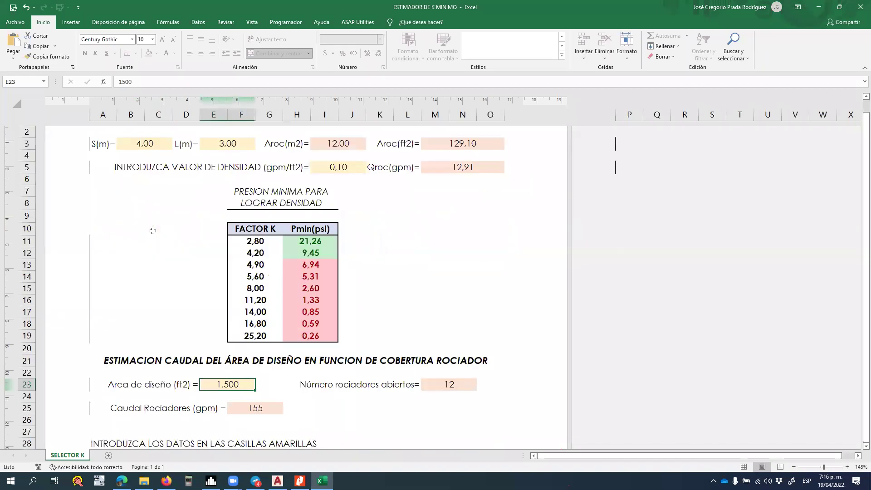
{"action": "scroll", "coordinate": [270, 255], "scroll_direction": "up", "scroll_amount": 3}
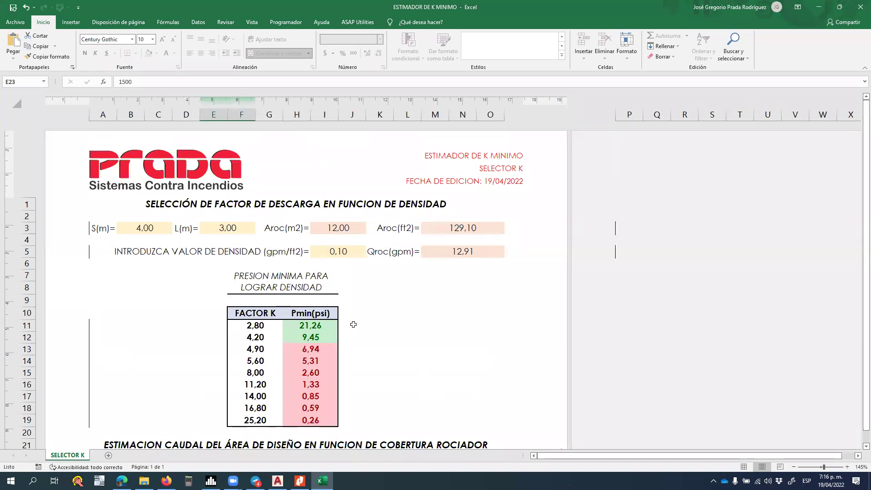
- Try densities of 0,15 and 0,2 gpm/ft2 with the 4 m by 3 m sprinkler spacing
{"action": "left_click", "coordinate": [351, 251]}
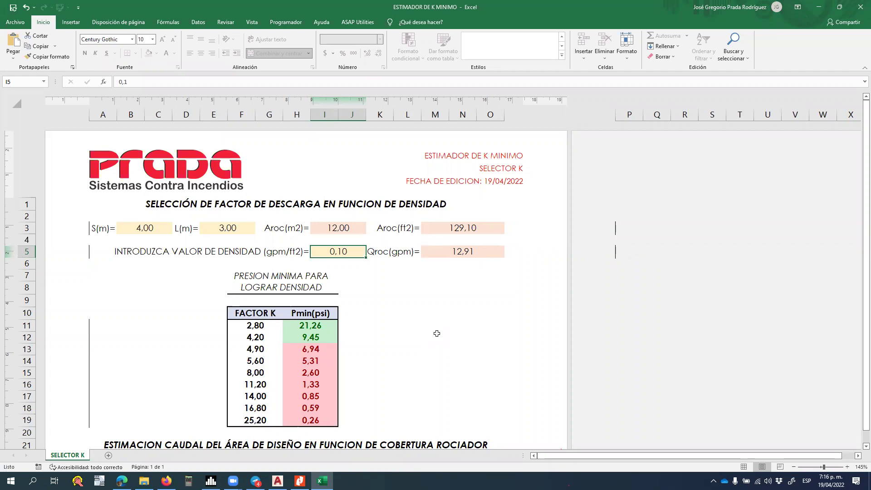
{"action": "type", "text": "0,15"}
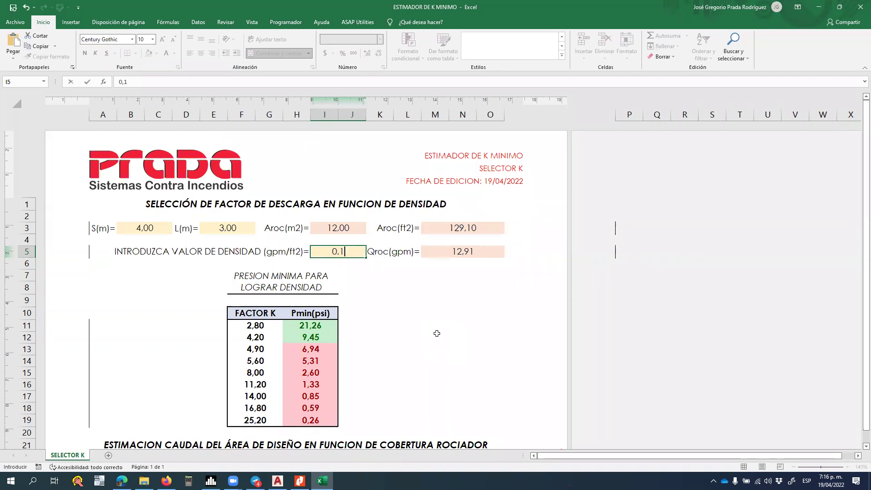
{"action": "key", "text": "Return"}
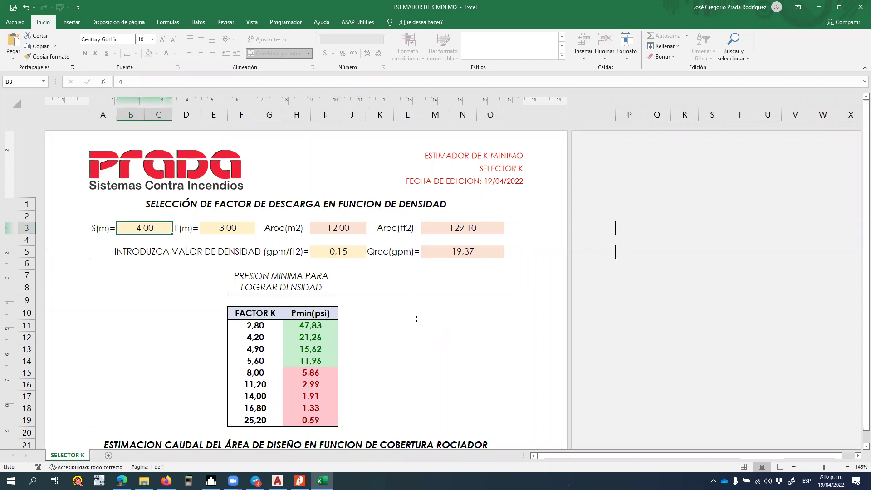
{"action": "left_click", "coordinate": [353, 257]}
{"action": "type", "text": "0,2"}
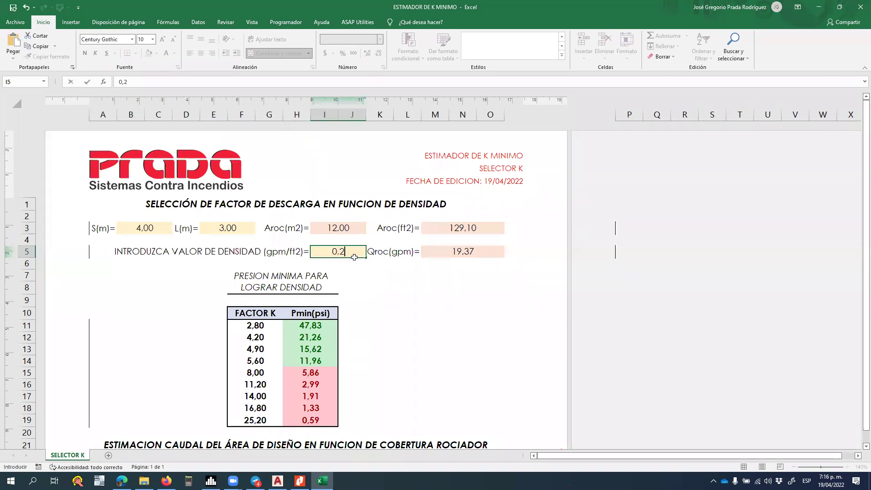
{"action": "key", "text": "Return"}
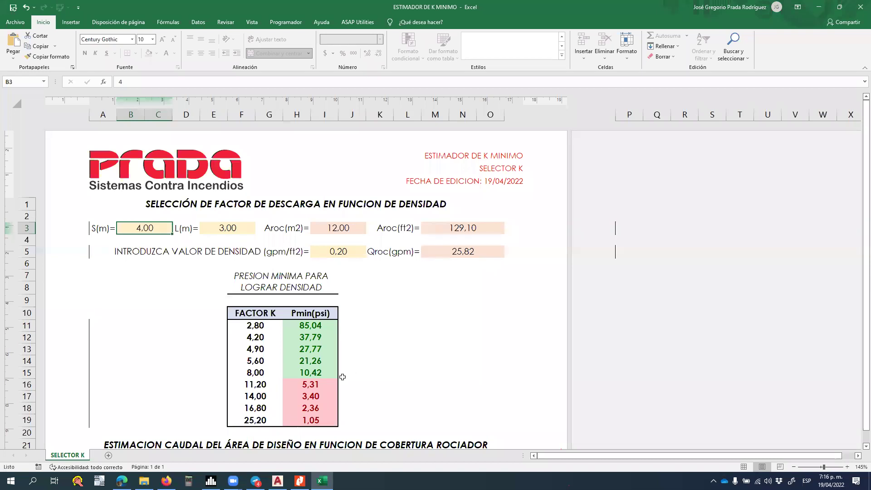
- Set the sprinkler distance S to 3 m
{"action": "left_click", "coordinate": [346, 252]}
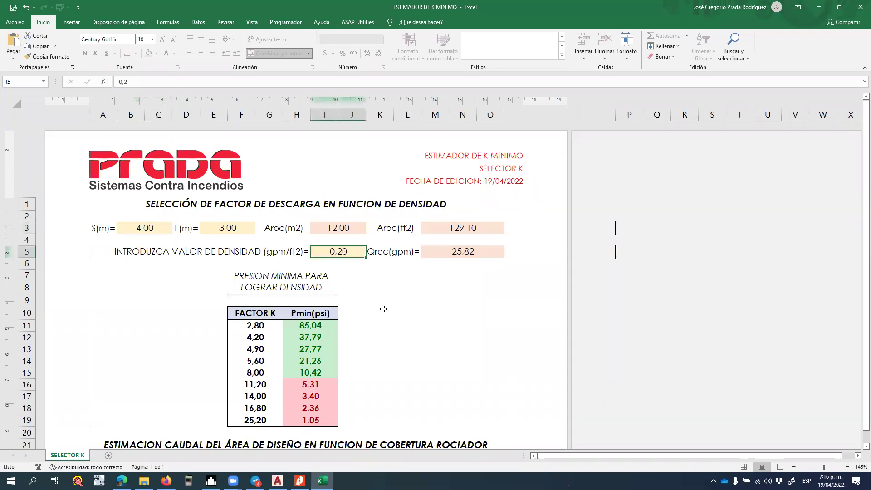
{"action": "left_click", "coordinate": [144, 230]}
{"action": "type", "text": "3"}
{"action": "key", "text": "Tab"}
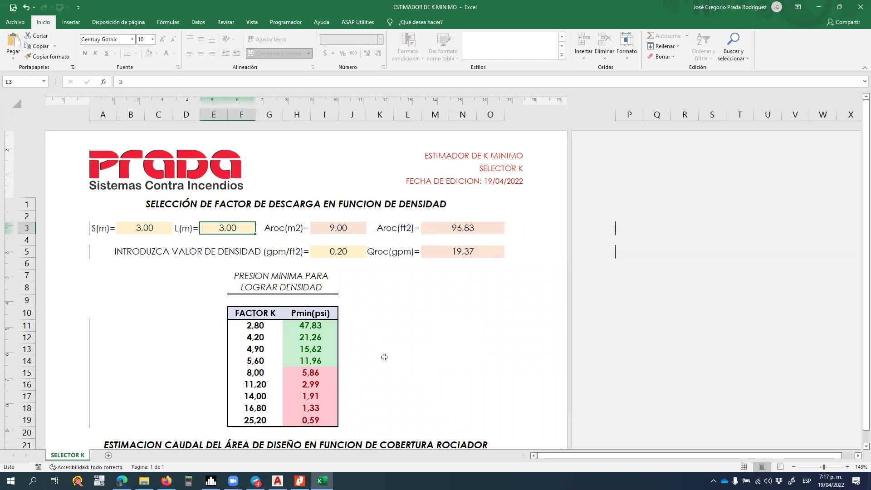
- Try a density of 0,30 gpm/ft2 and raise it to 0,4 gpm/ft2 for the 3 m by 3 m spacing
{"action": "left_click", "coordinate": [342, 257]}
{"action": "type", "text": "0,30"}
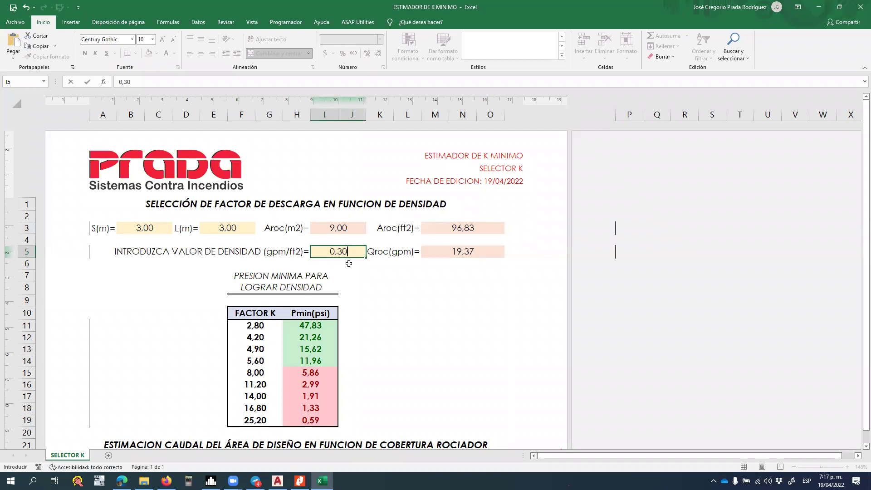
{"action": "key", "text": "Return"}
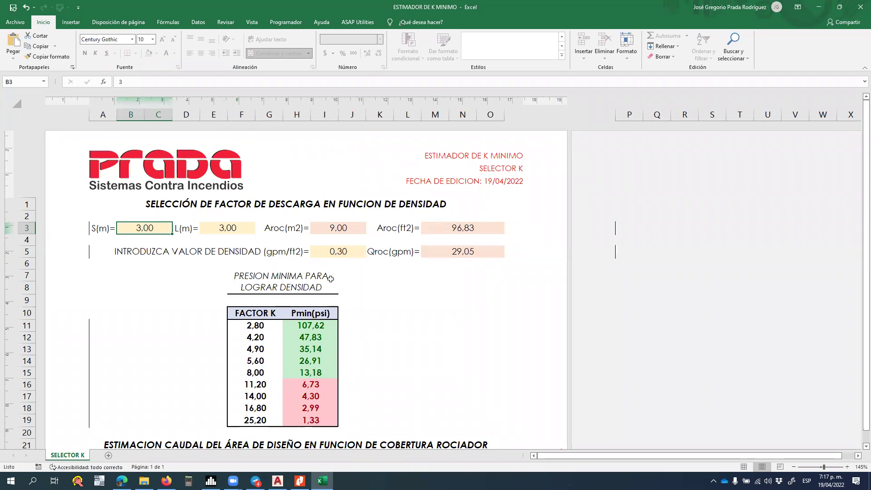
{"action": "left_click", "coordinate": [340, 246]}
{"action": "type", "text": "0,4"}
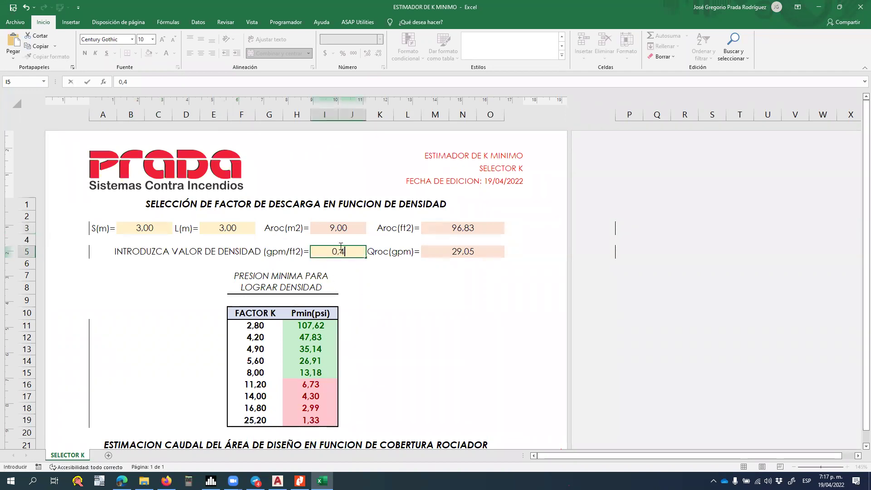
{"action": "key", "text": "Return"}
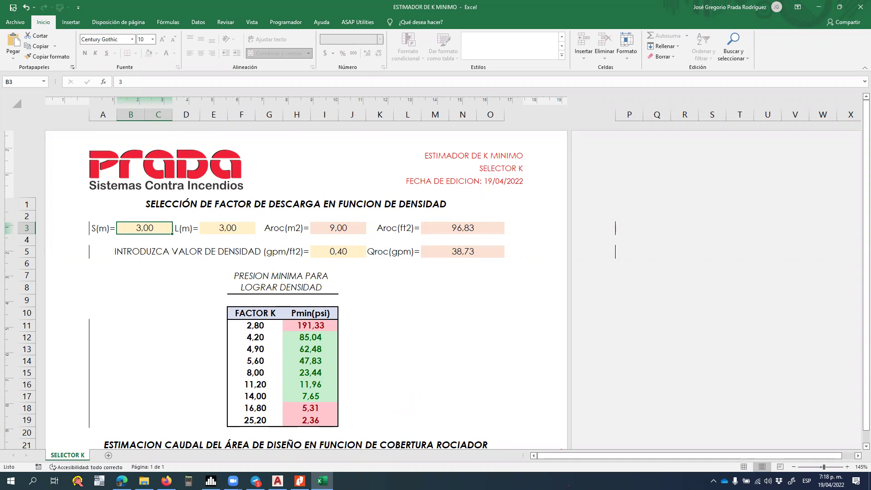
- Search Windows for shc and launch the SHC 2.3 application
{"action": "mouse_move", "coordinate": [255, 481]}
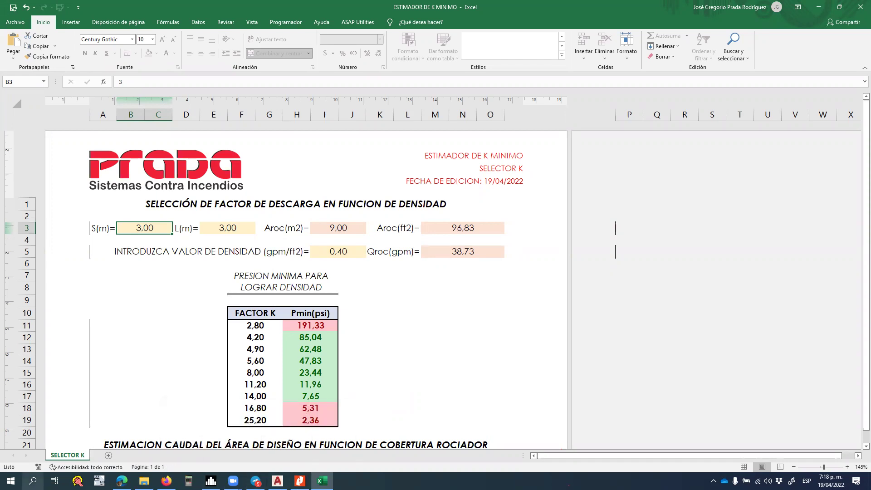
{"action": "left_click", "coordinate": [32, 481]}
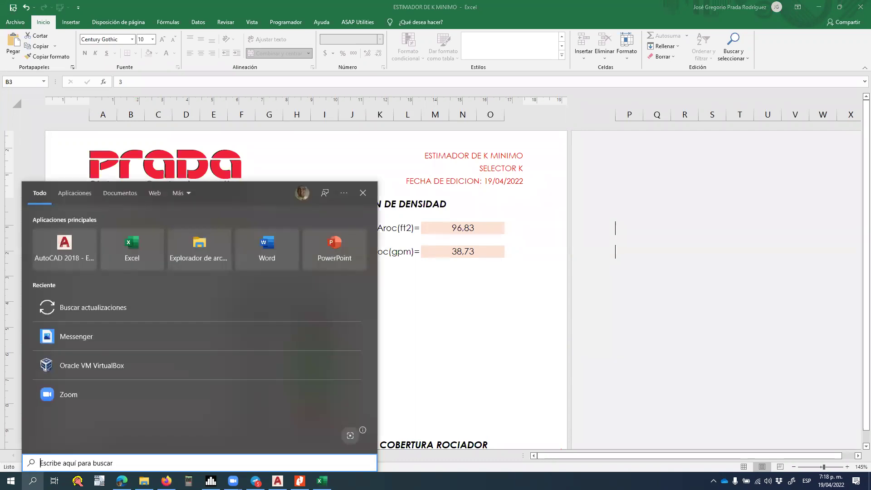
{"action": "left_click", "coordinate": [11, 480]}
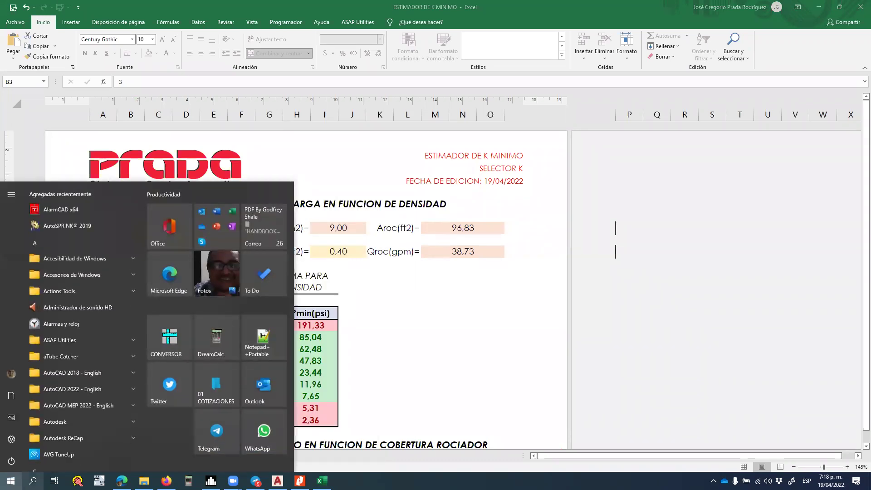
{"action": "left_click", "coordinate": [33, 481]}
{"action": "type", "text": "s"}
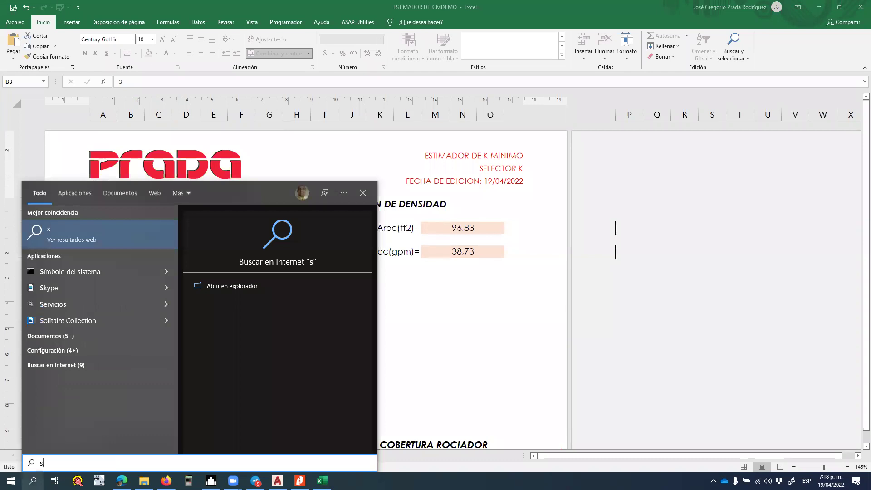
{"action": "type", "text": "hc"}
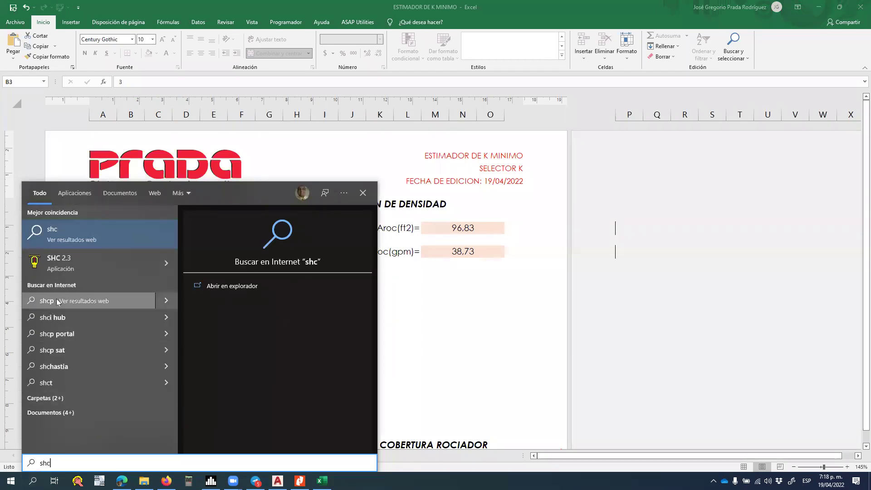
{"action": "left_click", "coordinate": [75, 275]}
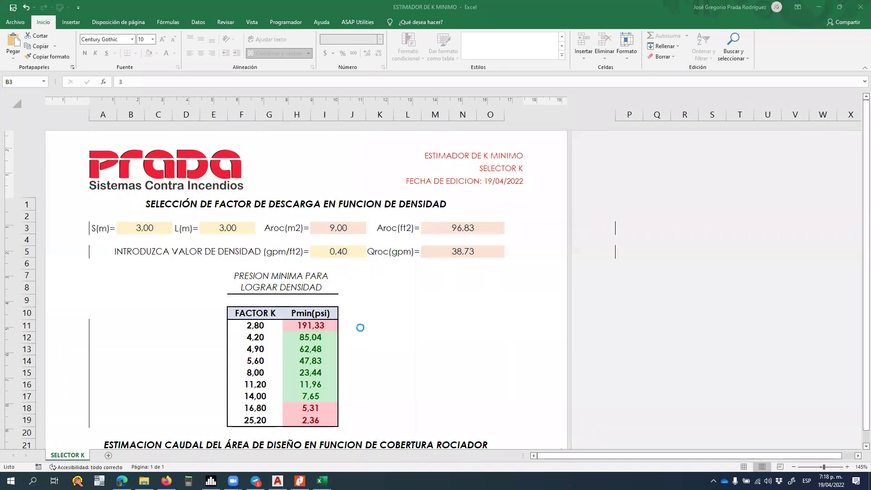
{"action": "left_click", "coordinate": [568, 347]}
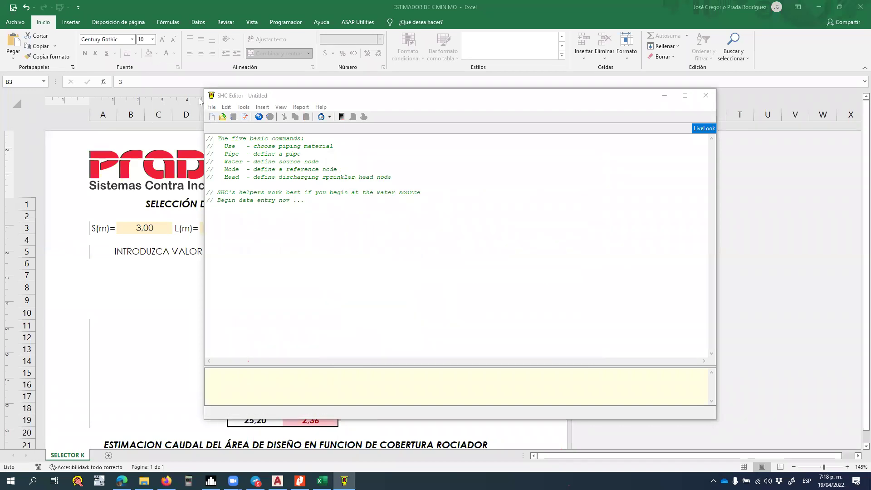
- Open the saved calculation file MALLA-PLANA-PICO from the SHC folder, sorting the files by name
{"action": "left_click", "coordinate": [222, 117]}
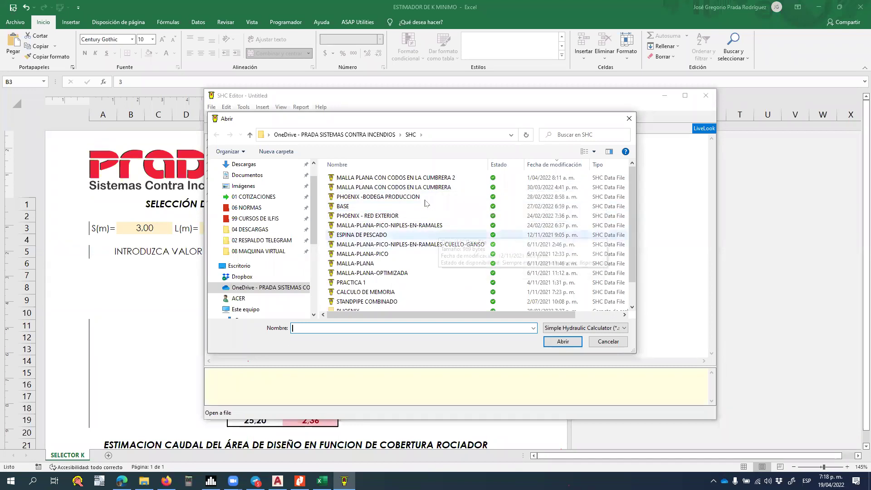
{"action": "left_click", "coordinate": [398, 166]}
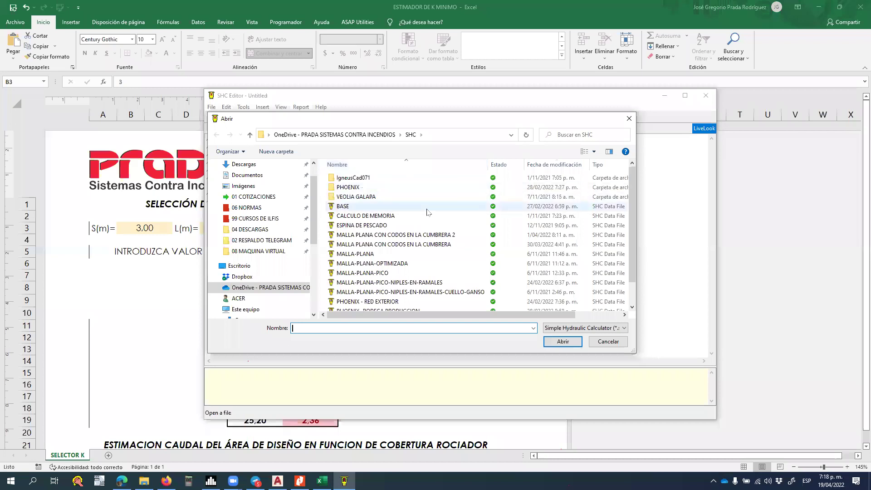
{"action": "scroll", "coordinate": [383, 249], "scroll_direction": "down", "scroll_amount": 1}
{"action": "left_click", "coordinate": [382, 248]}
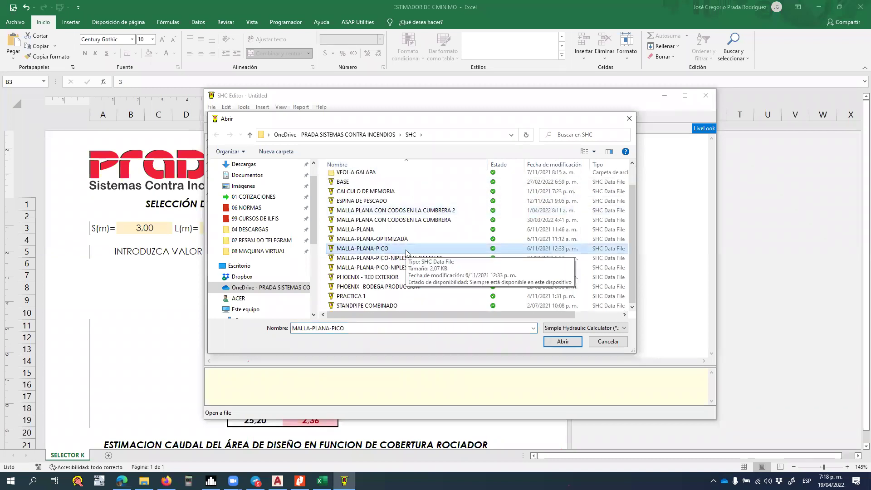
{"action": "double_click", "coordinate": [407, 250]}
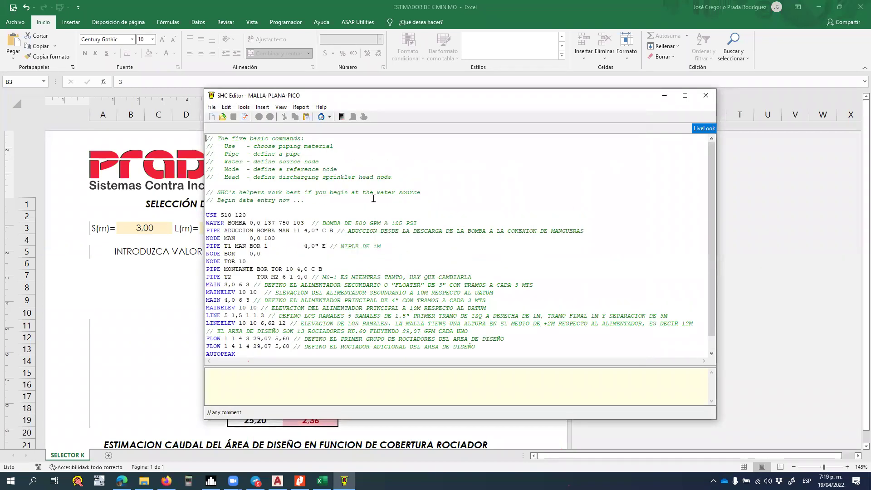
- Run the hydraulic calculation with the original K-factor of 5,60, review the results and return to the first FLOW line's K-factor
{"action": "left_click", "coordinate": [341, 117]}
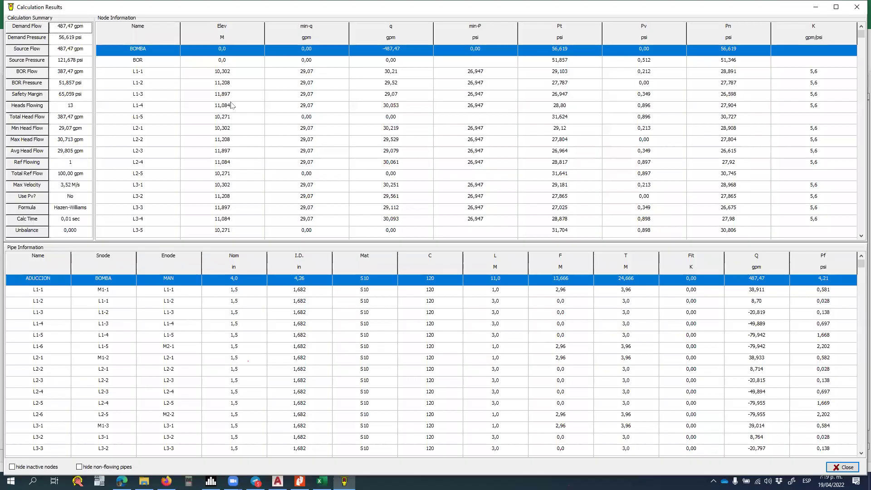
{"action": "left_click", "coordinate": [857, 6]}
{"action": "left_click", "coordinate": [309, 340]}
{"action": "double_click", "coordinate": [283, 339]}
{"action": "left_click", "coordinate": [286, 339]}
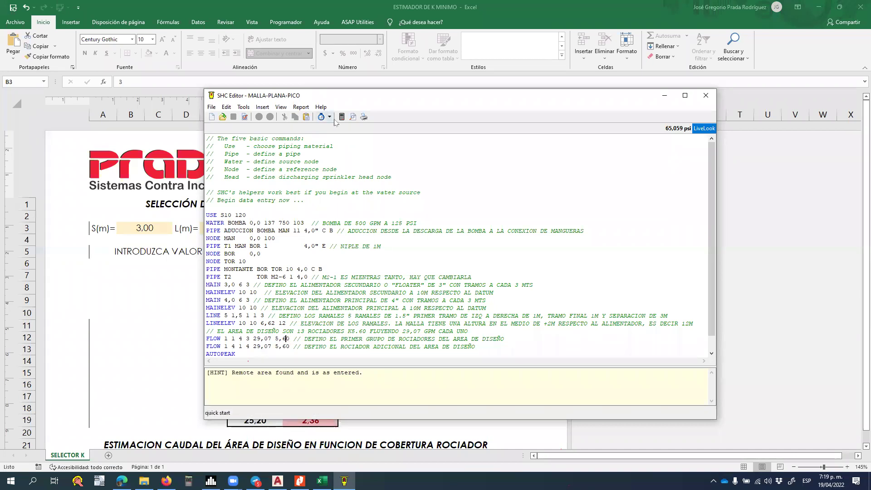
- Preview the hydraulic calculation report enlarged, examine its summary and Hydraulic Demand Graph on page 2, and close the preview
{"action": "left_click", "coordinate": [353, 117]}
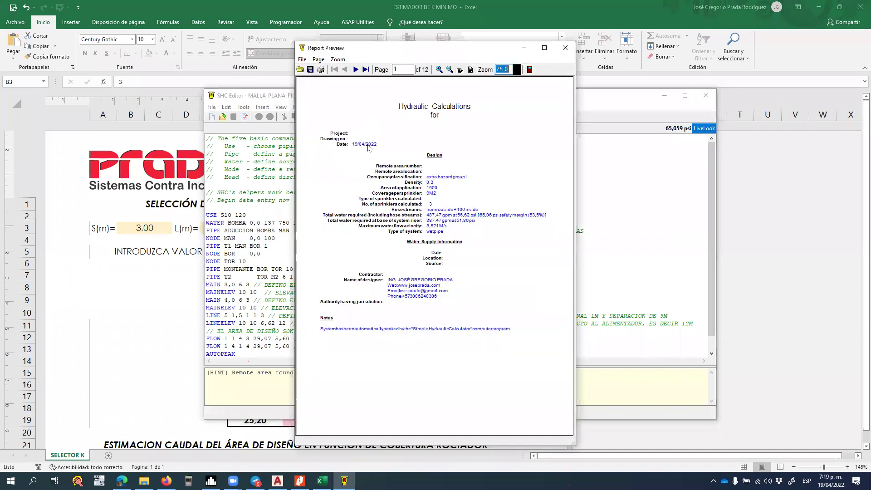
{"action": "left_click", "coordinate": [544, 47]}
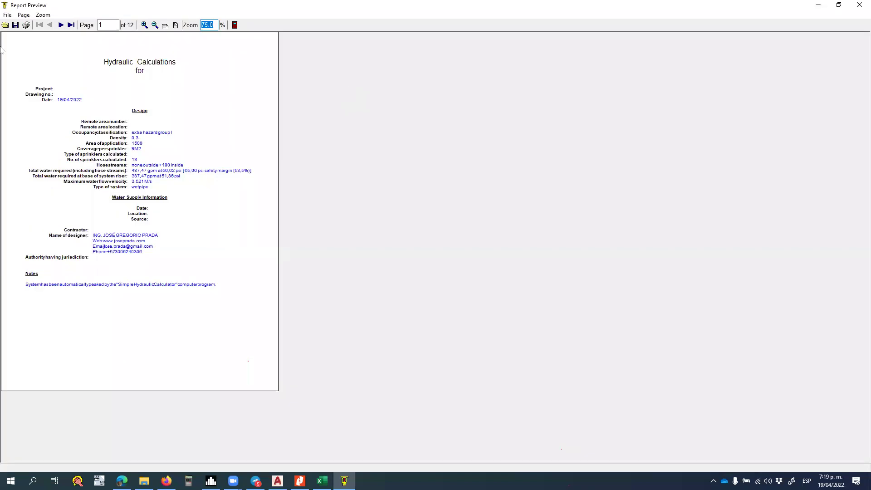
{"action": "left_click", "coordinate": [145, 25]}
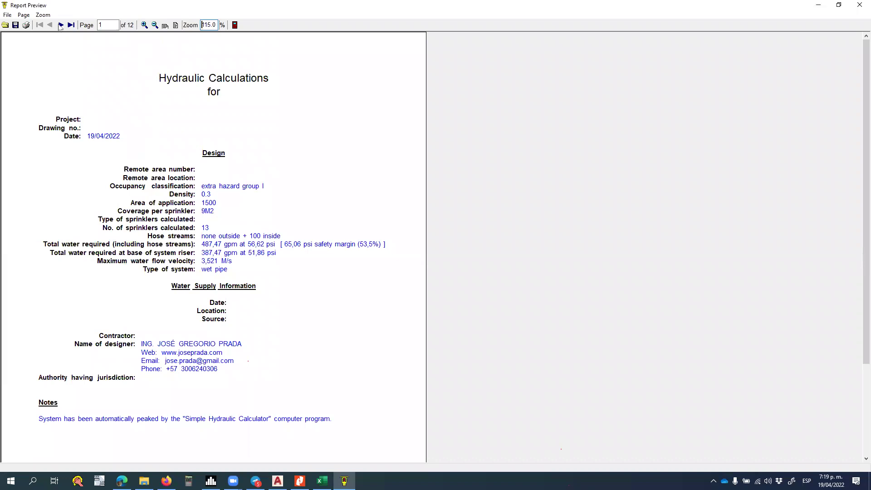
{"action": "left_click", "coordinate": [60, 25]}
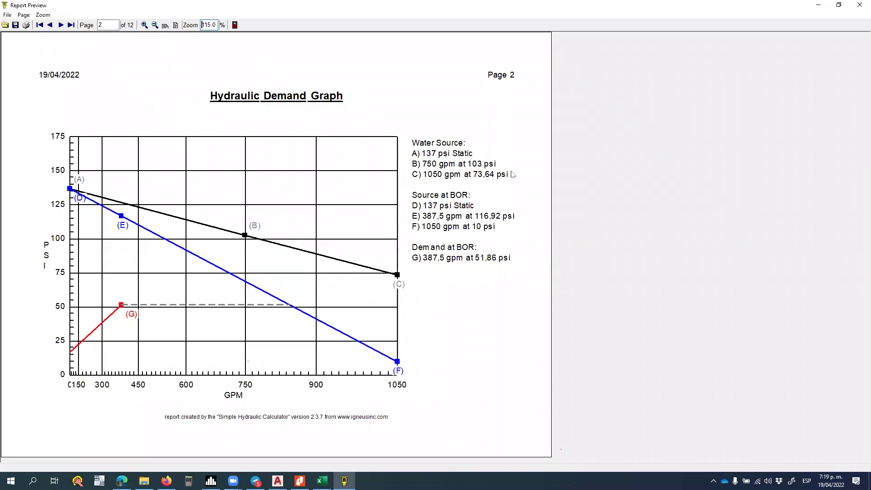
{"action": "left_click", "coordinate": [859, 6]}
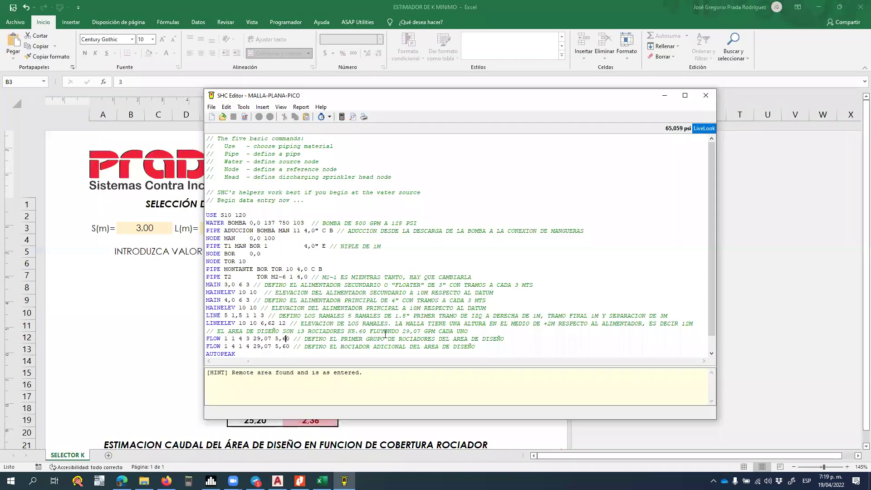
- Set the K-factor to 8 in both FLOW lines and recalculate the system, closing the results after review
{"action": "mouse_move", "coordinate": [275, 338]}
{"action": "left_mouse_down"}
{"action": "mouse_move", "coordinate": [279, 331]}
{"action": "mouse_move", "coordinate": [290, 337]}
{"action": "left_mouse_up"}
{"action": "type", "text": "8"}
{"action": "left_click", "coordinate": [279, 346]}
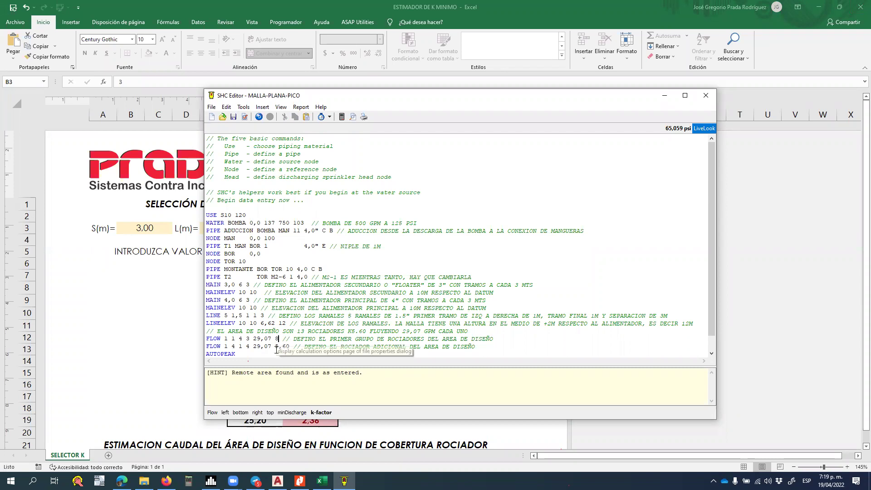
{"action": "left_click_drag", "start_coordinate": [275, 346], "coordinate": [292, 346]}
{"action": "type", "text": "8"}
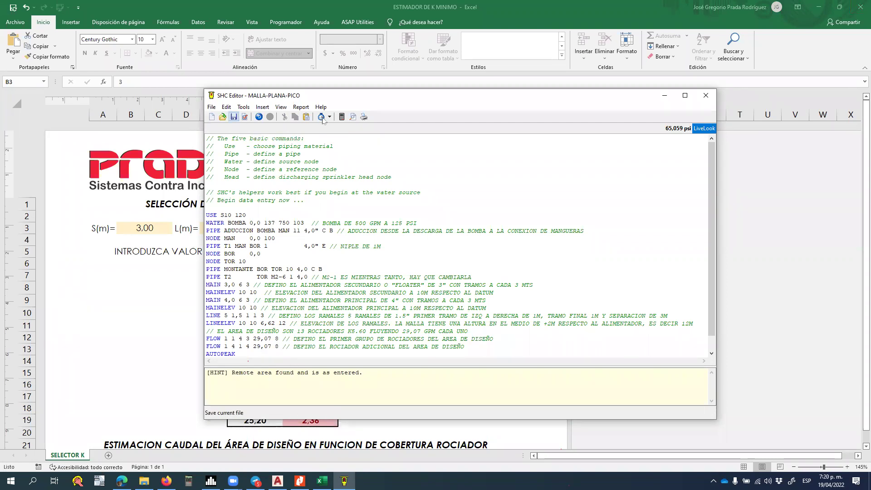
{"action": "left_click", "coordinate": [341, 117]}
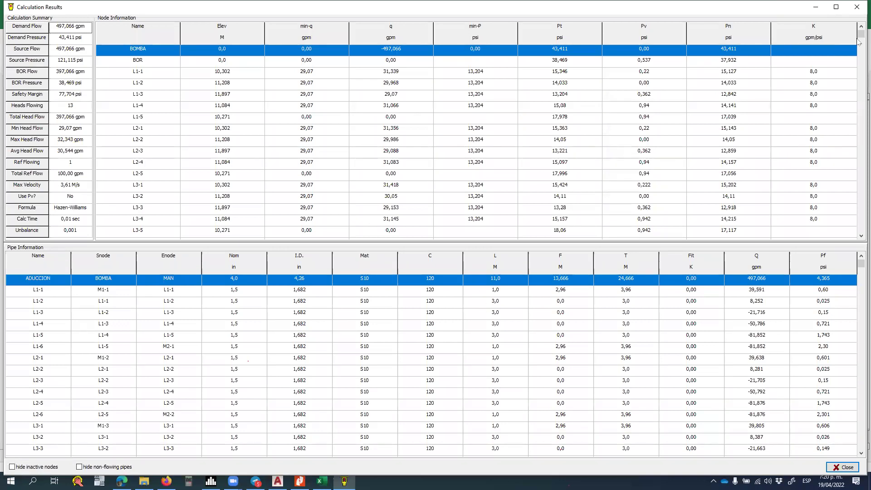
{"action": "left_click", "coordinate": [857, 6]}
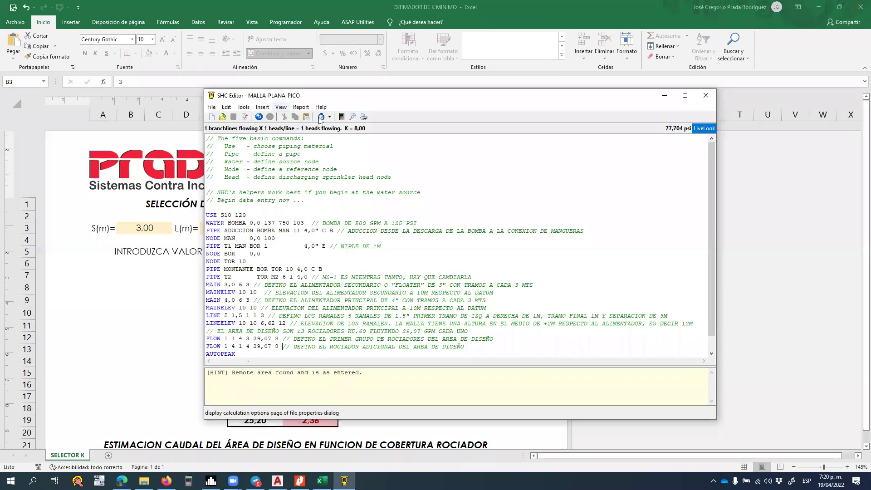
- Preview the report for the K-factor 8 calculation and examine the enlarged Hydraulic Demand Graph on page 2
{"action": "left_click", "coordinate": [353, 117]}
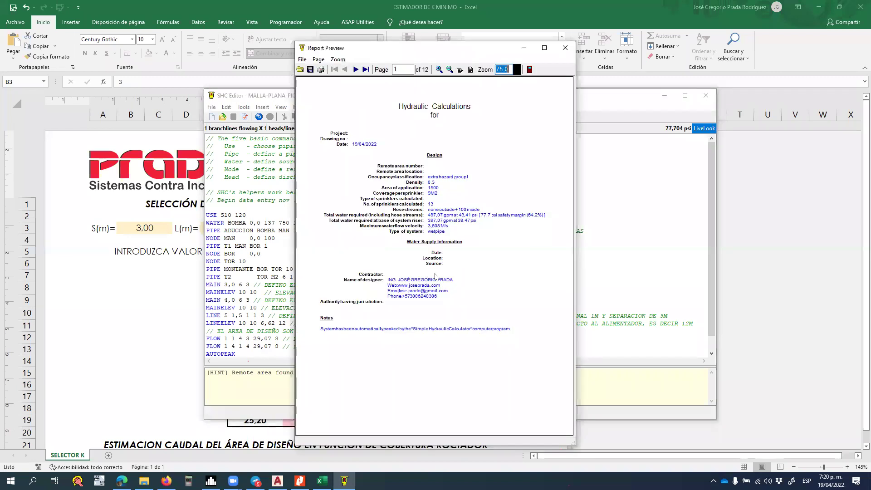
{"action": "left_click", "coordinate": [355, 69]}
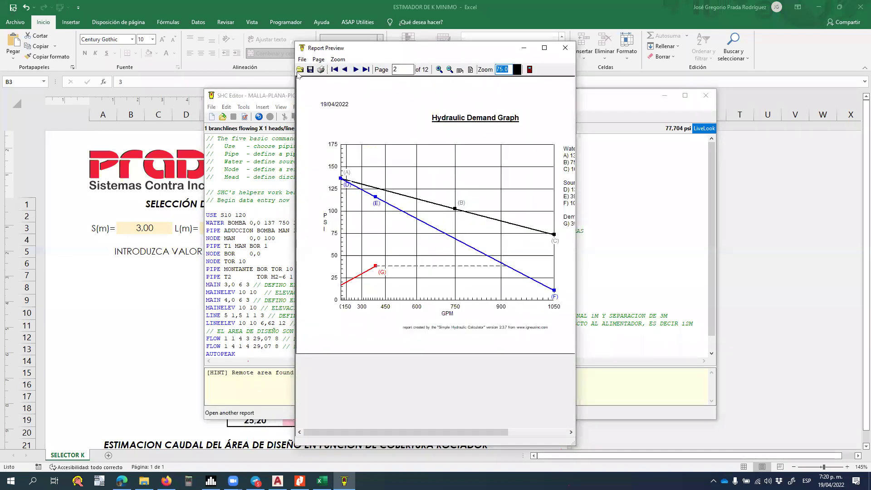
{"action": "left_click", "coordinate": [544, 48]}
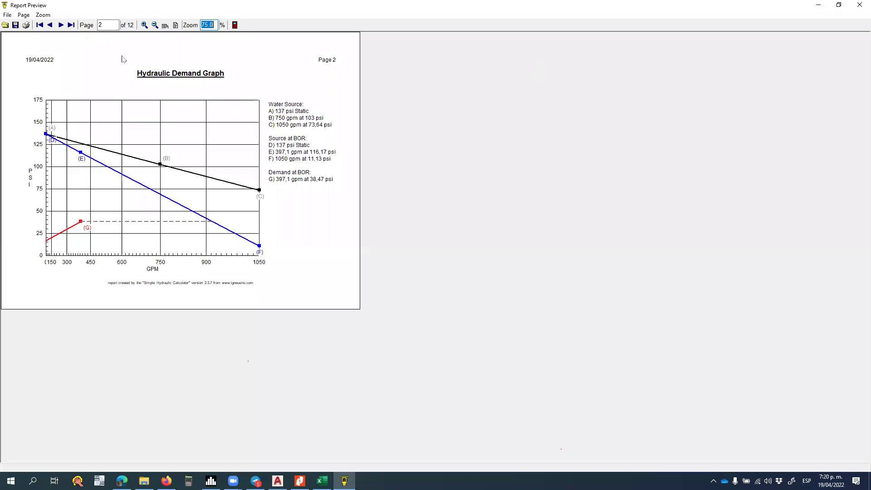
{"action": "left_click", "coordinate": [144, 26]}
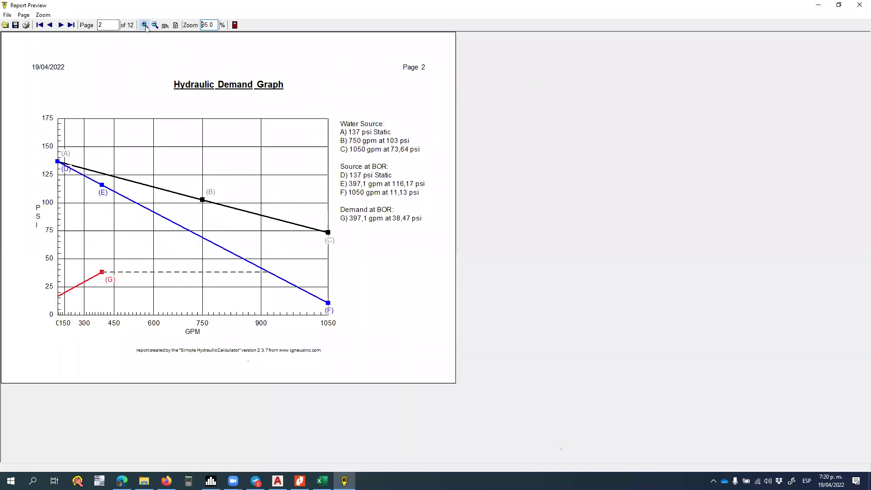